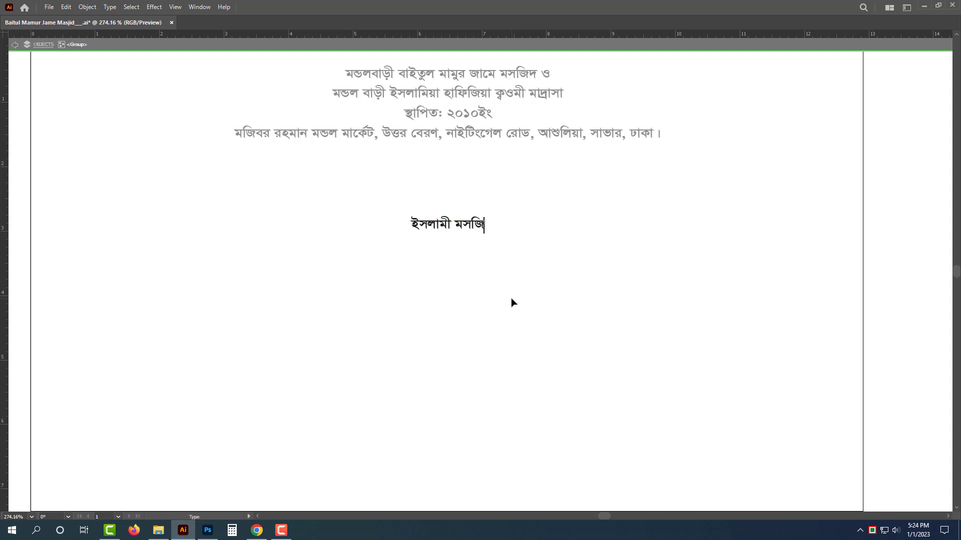
- Complete the centred two-line text to read "ইসলামী মসজিদ ব্যানার ডিজাইন" and "সাইজ ১০ ফিট বাই ৩ফিট"
type("নার ডিজাইন সাইজ")
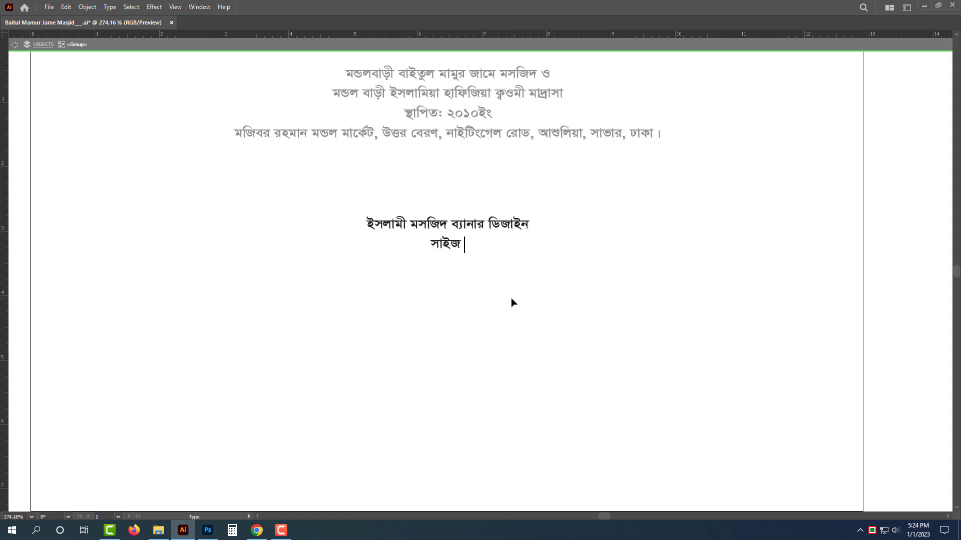
type(" ১০ ফিট")
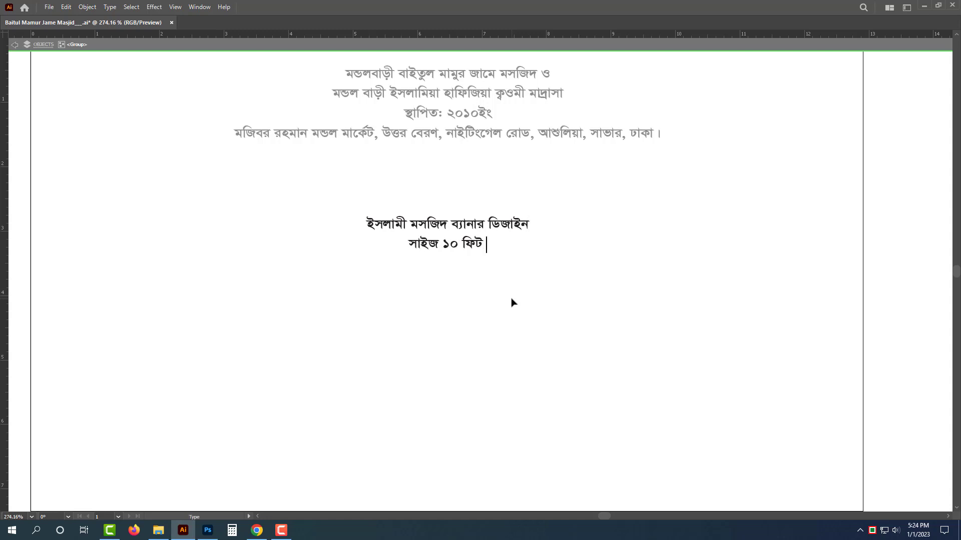
type(" বাই ৩ফিট")
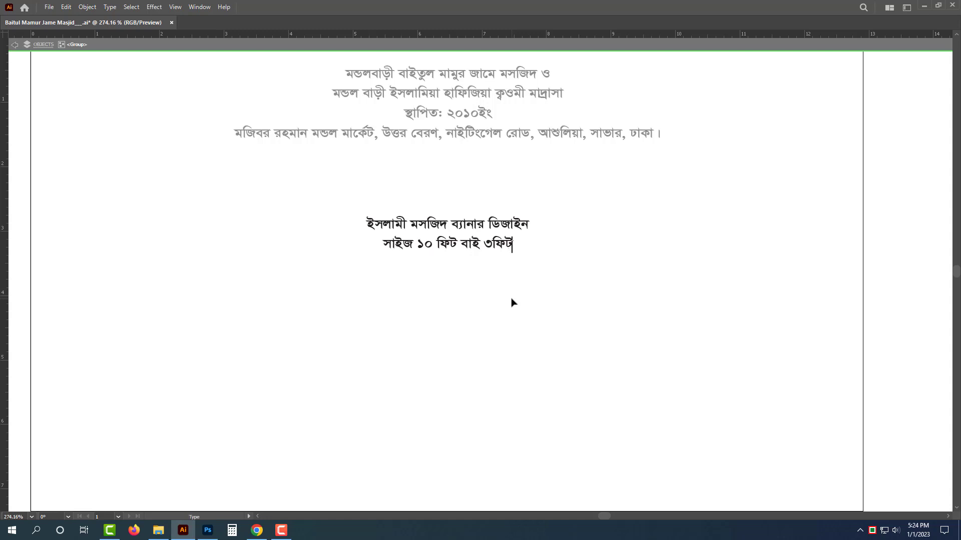
key("Escape")
left_click(519, 296)
double_click(518, 295)
- Enlarge the two-line banner size text proportionally to about three times its size
left_click(504, 245)
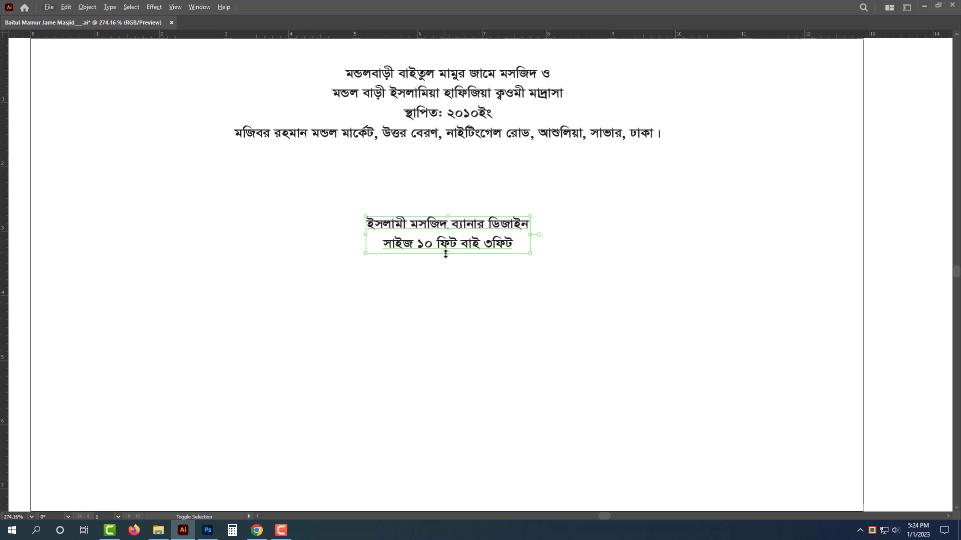
left_click_drag(449, 253, 447, 325)
left_click(520, 358)
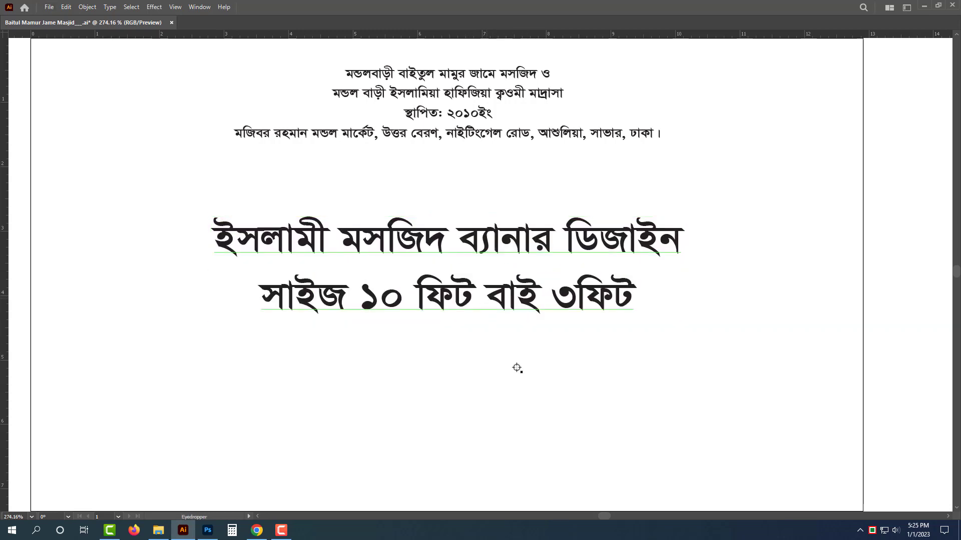
- Delete the large two-line text block beneath the mosque's header text
left_click(544, 320)
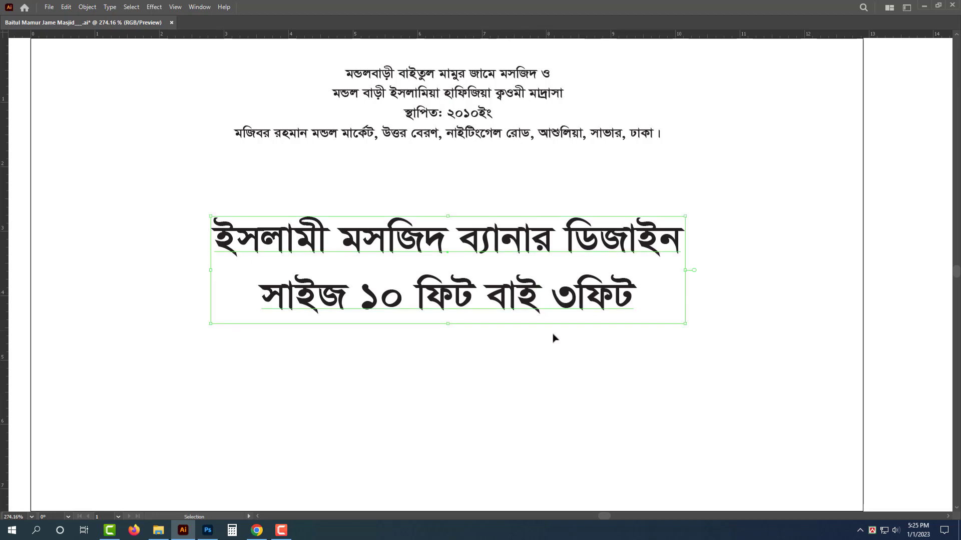
key("Delete")
key("ctrl+minus")
- Create a rectangle 10 in wide and 3 in high on the artboard
key("Tab")
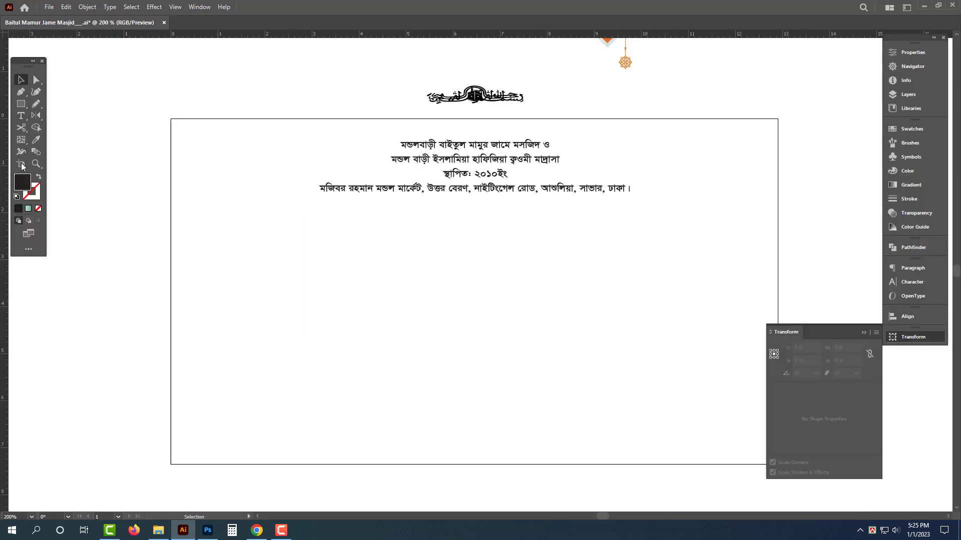
left_click(21, 104)
left_click(430, 280)
type("10")
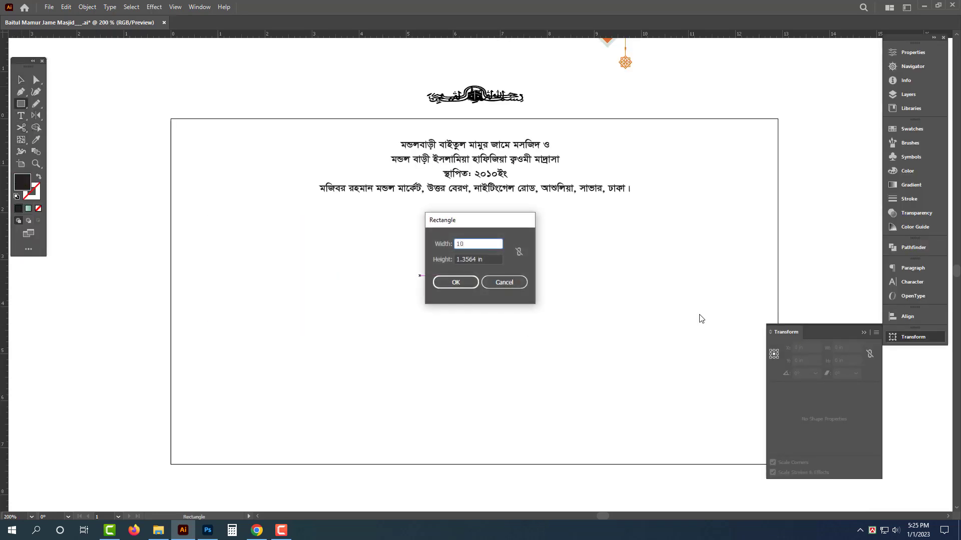
key("Tab")
type("3")
key("Return")
key("v")
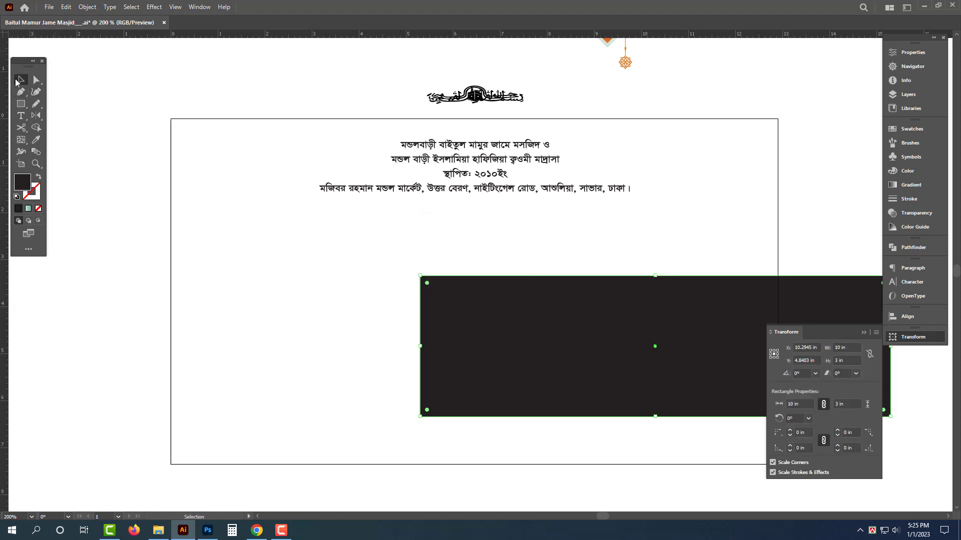
- Move the black rectangle below the header text and centre it horizontally on the vertical guide
key("Tab")
left_click_drag(679, 364, 557, 368)
key("z")
key("v")
left_click_drag(584, 325, 575, 323)
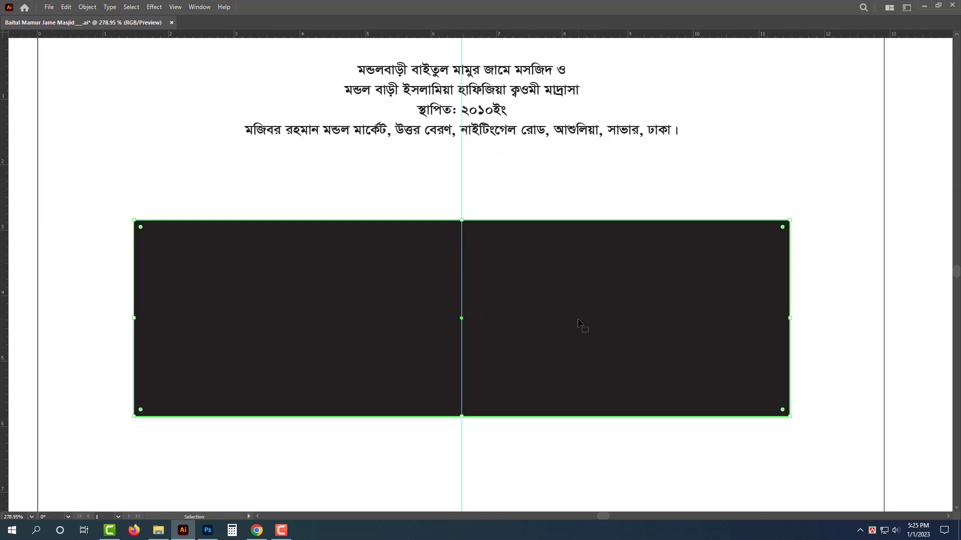
- Fill the banner rectangle with a radial gradient
key("Tab")
left_click(576, 183)
left_click(567, 301)
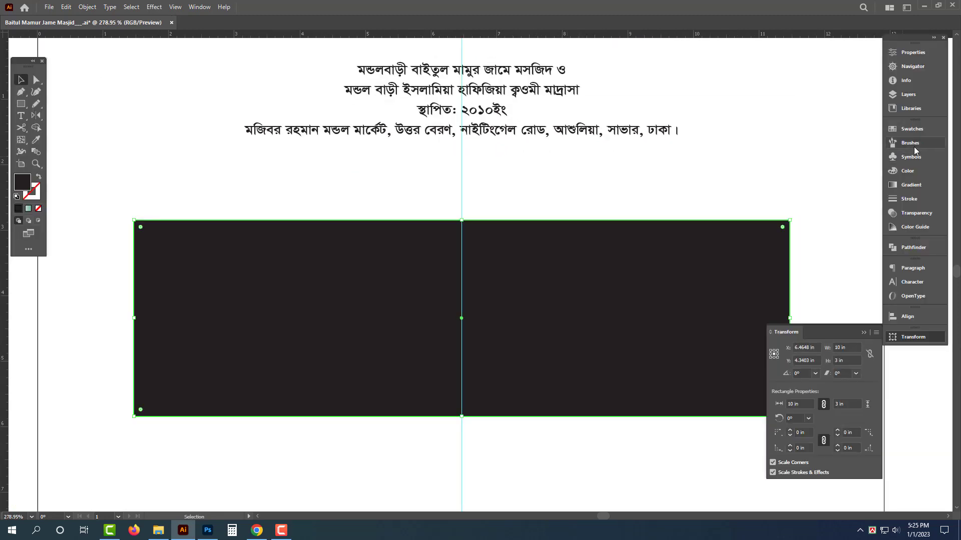
left_click(911, 185)
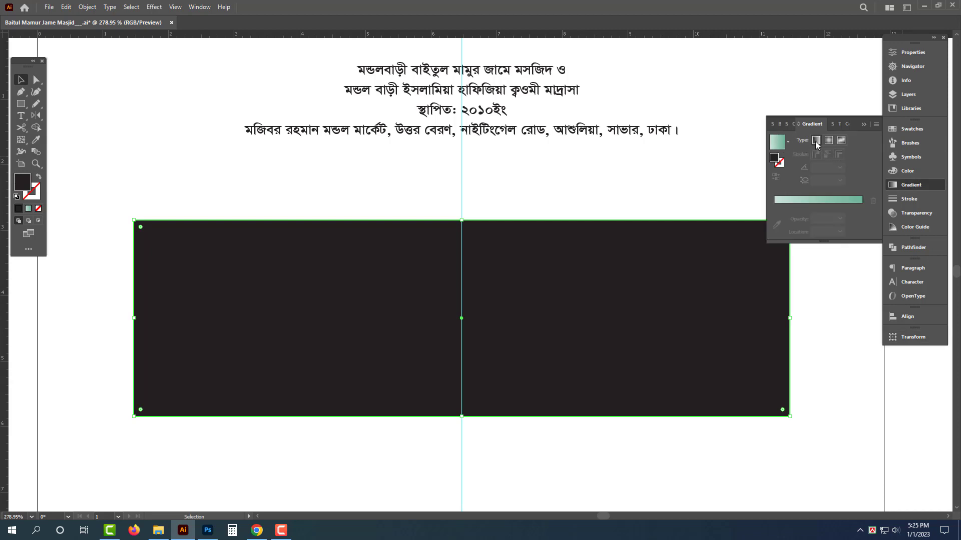
left_click(828, 141)
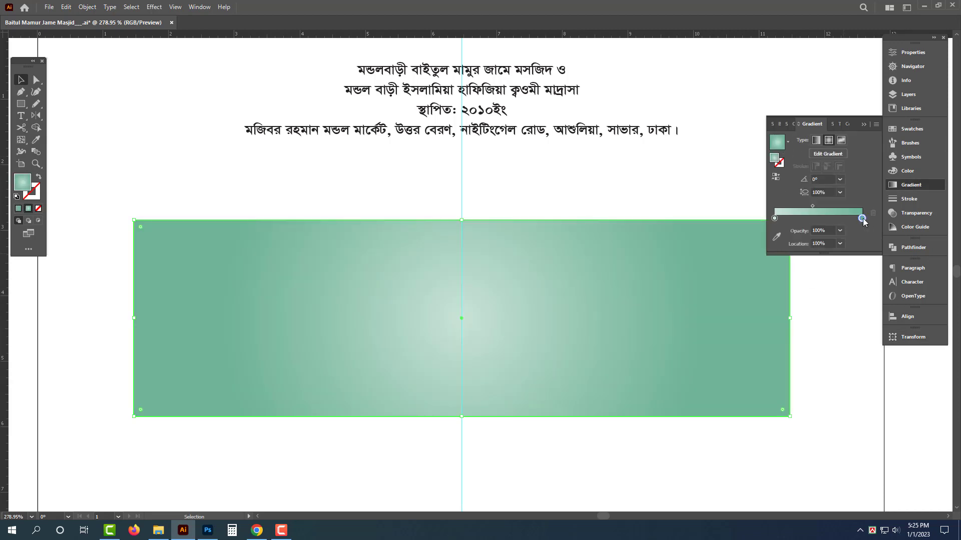
- Set the gradient's outer colour stop to CMYK 100, 30, 100, 30
left_click(924, 171)
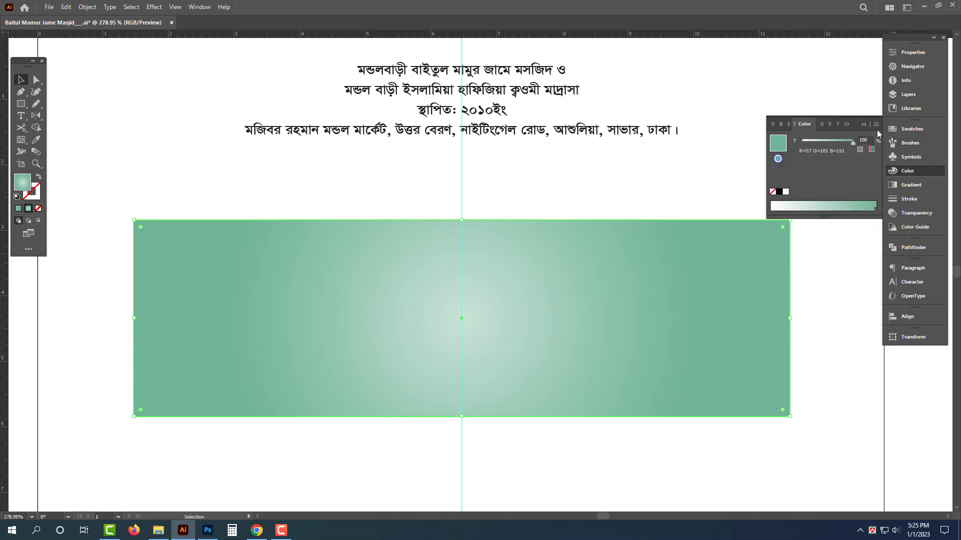
left_click(875, 124)
left_click(837, 172)
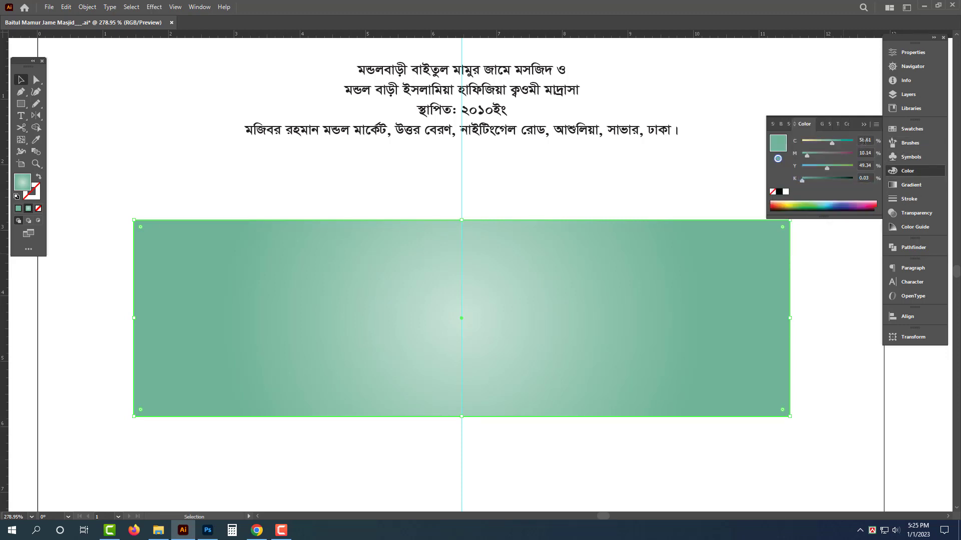
type("0")
key("Tab")
type("30")
key("Tab")
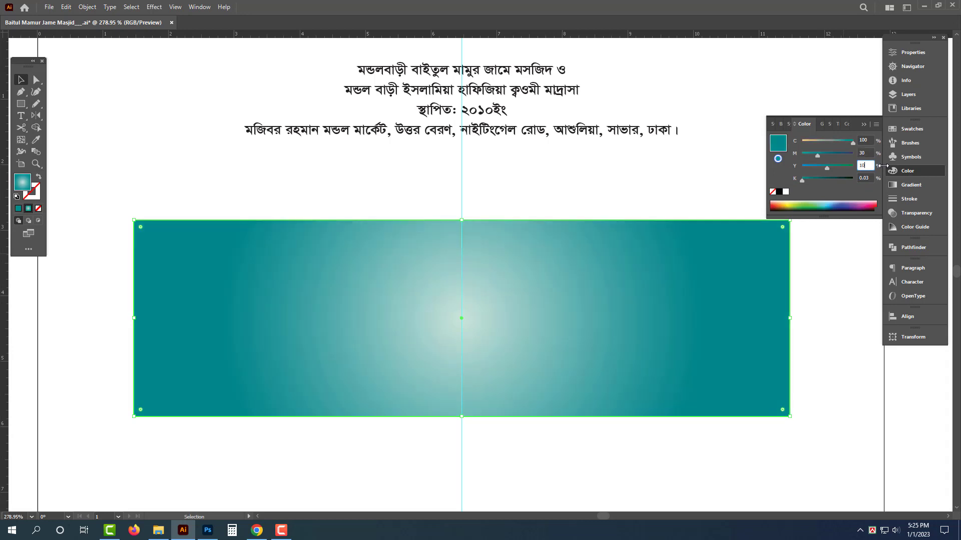
type("100")
key("Tab")
type("30")
key("Return")
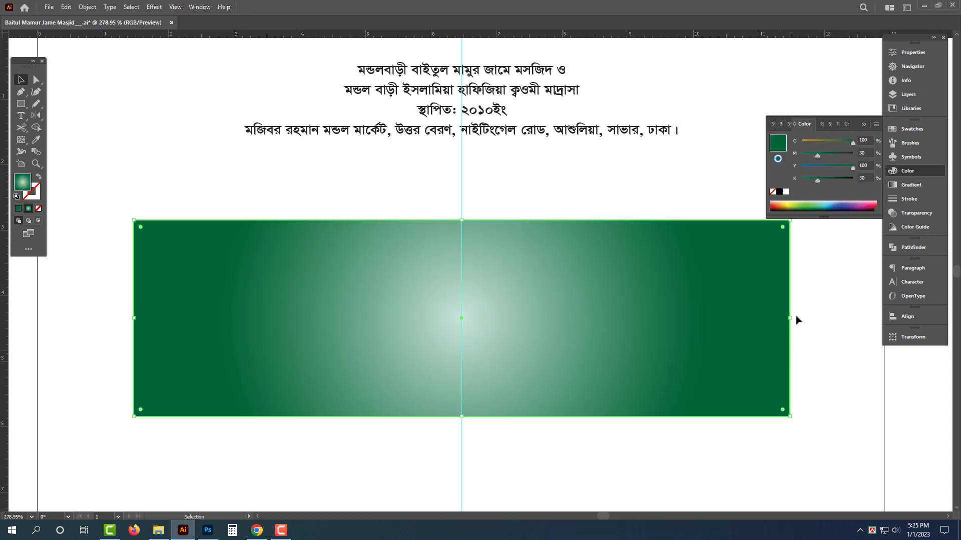
- Set the gradient's inner colour stop to CMYK 100, 0, 100, 0 and deselect the rectangle
left_click(912, 187)
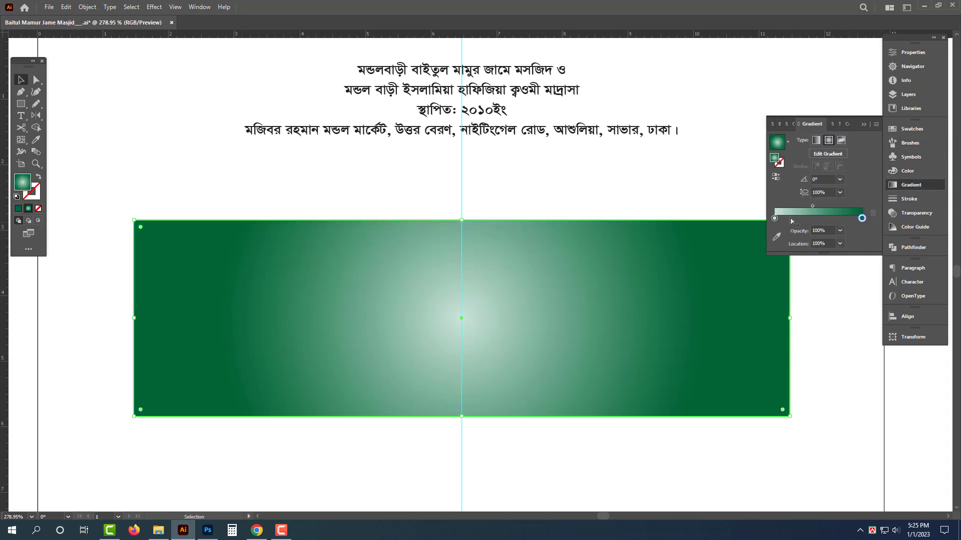
left_click(775, 218)
left_click(915, 171)
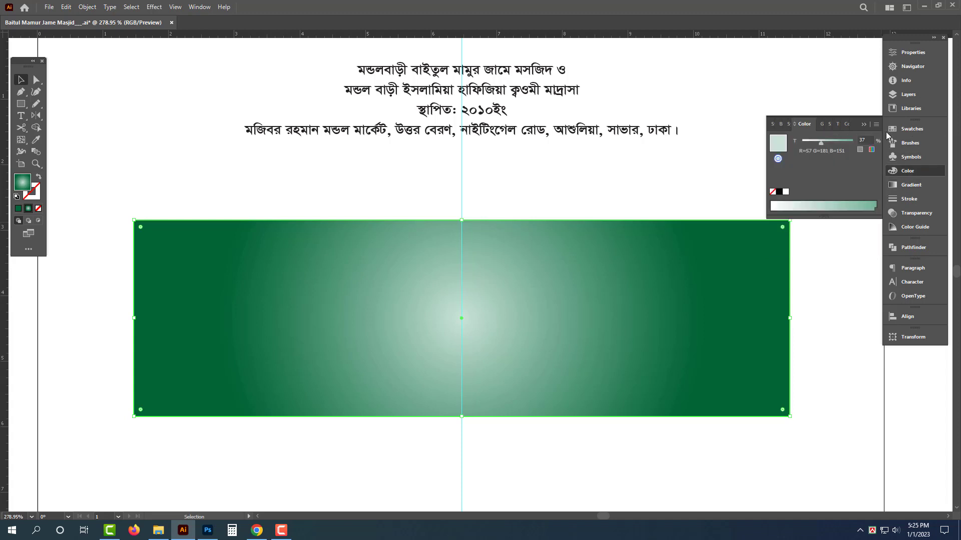
left_click(876, 124)
left_click(826, 175)
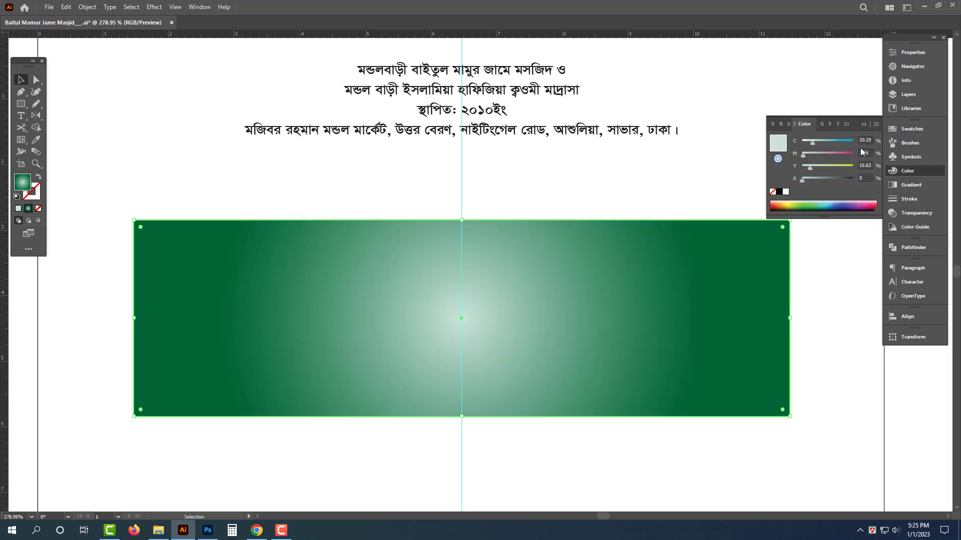
type("100")
key("Tab")
type("0")
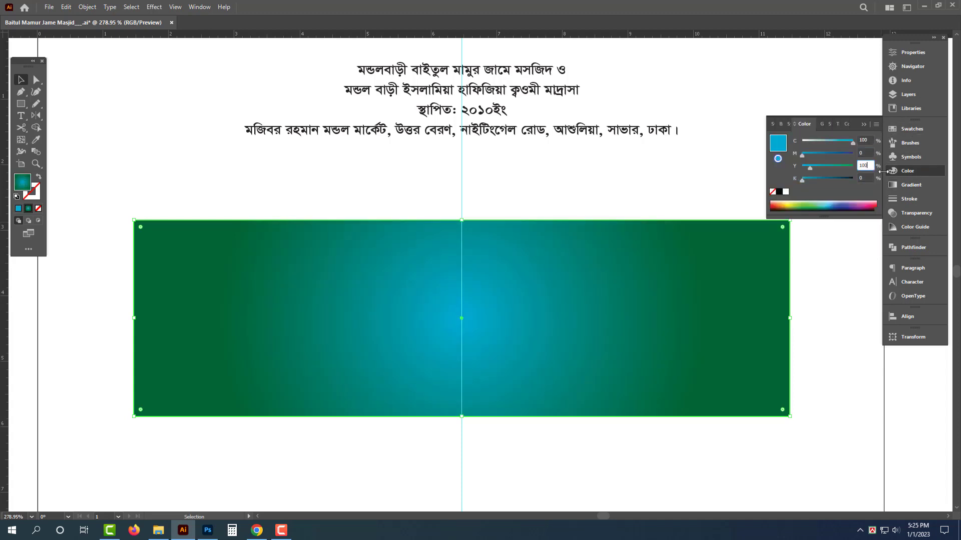
type("100")
key("Return")
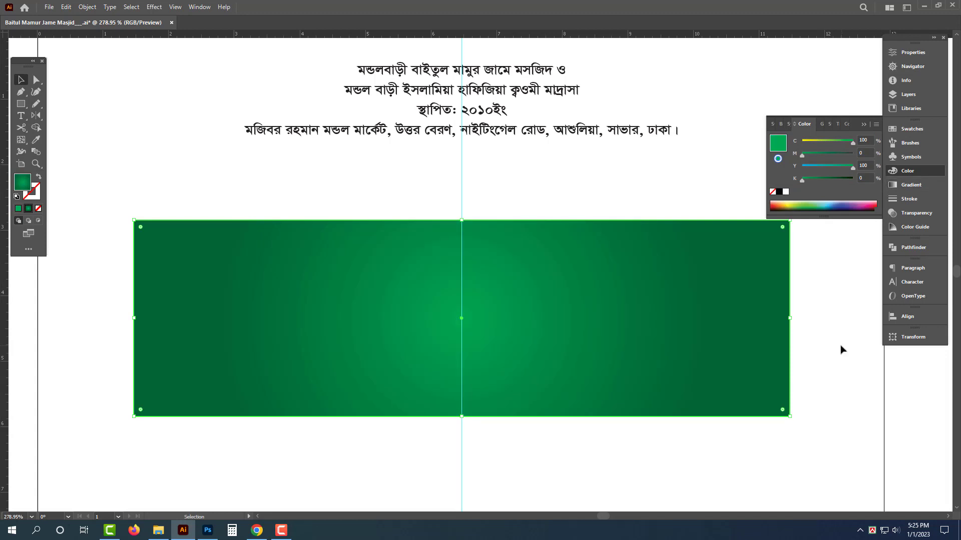
left_click(924, 172)
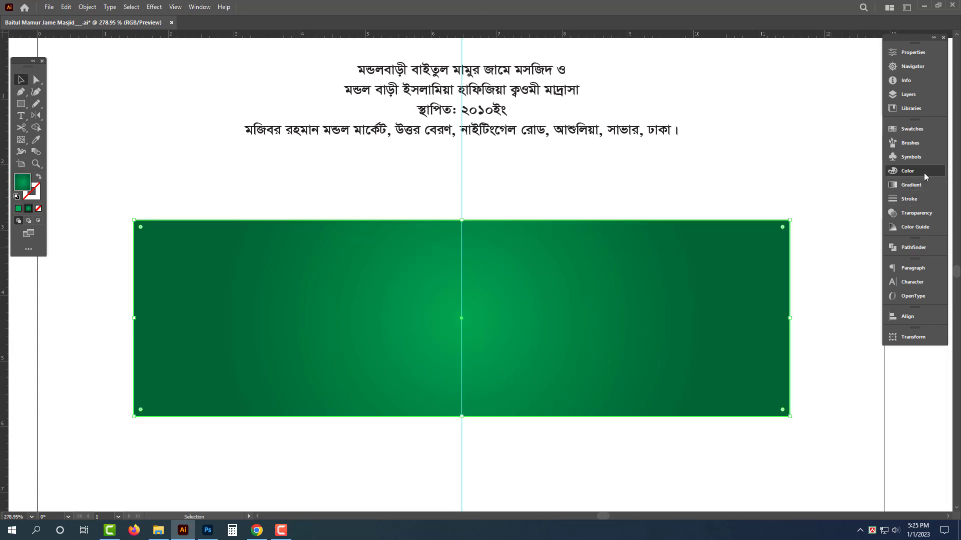
left_click(645, 187)
key("Tab")
- Move the orange and green star ornament onto the green rectangle's upper-left corner and bring it to the front
left_click_drag(517, 186, 485, 193)
scroll(519, 287, "down", 3)
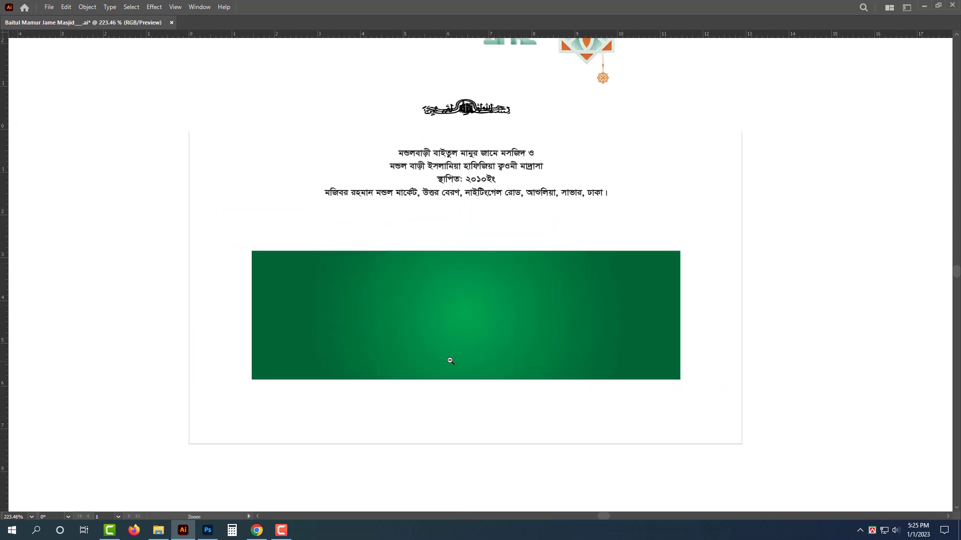
scroll(508, 337, "up", 2)
left_click(589, 144)
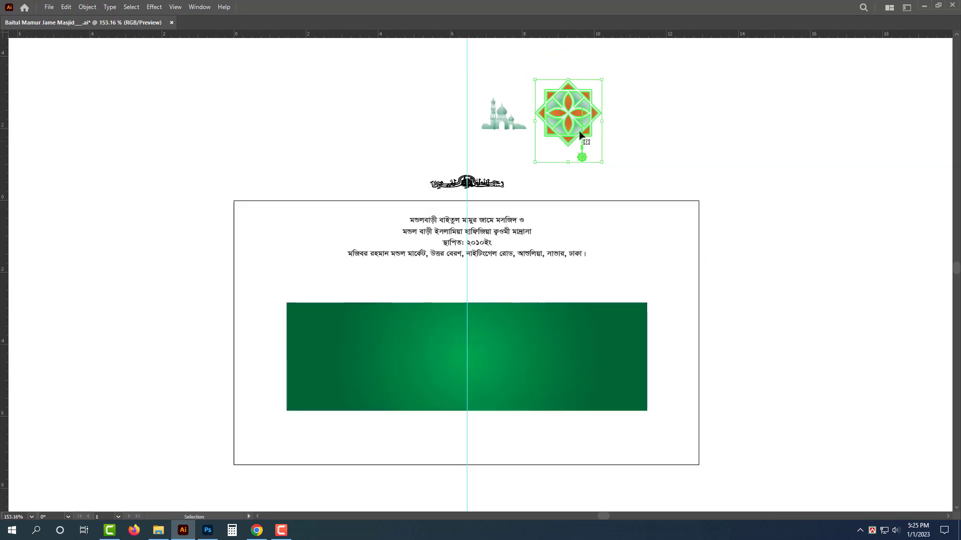
left_click_drag(581, 122, 331, 311)
key("ctrl+shift+bracketright")
- Fine-tune the star ornament's position so it overhangs the rectangle's upper-left corner with its centre on the top edge
scroll(309, 344, "up", 5)
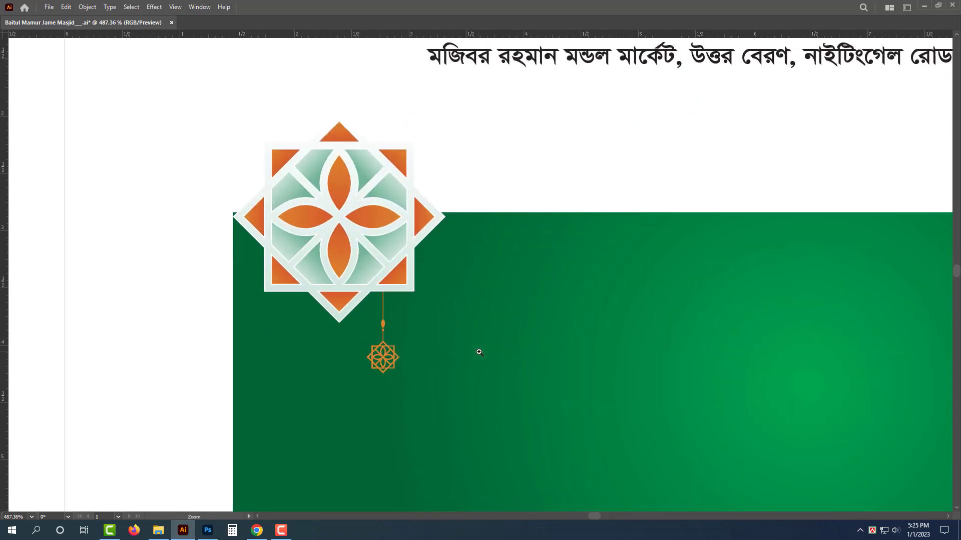
key("v")
left_click_drag(383, 266, 313, 267)
scroll(314, 267, "down", 2)
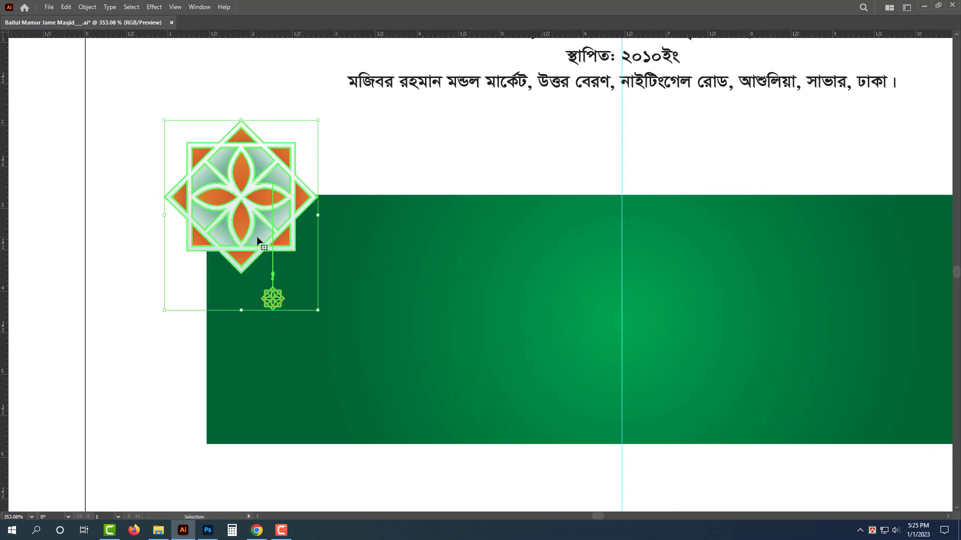
left_click(236, 225)
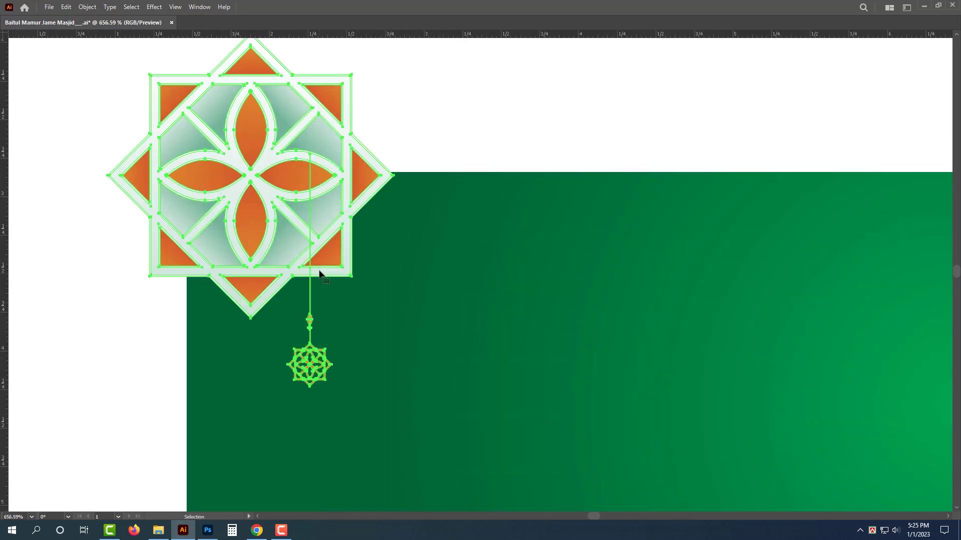
left_click_drag(273, 235, 306, 242)
key("Up")
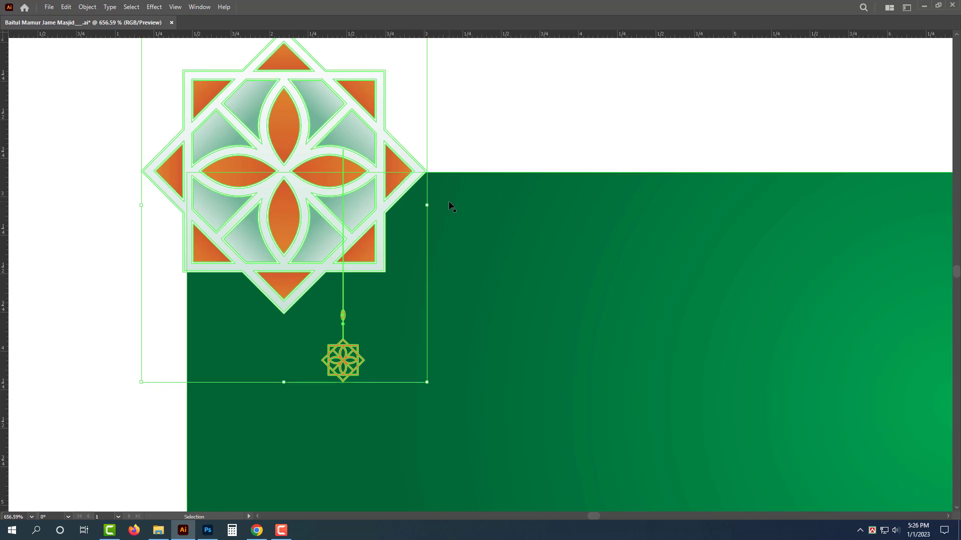
key("Left")
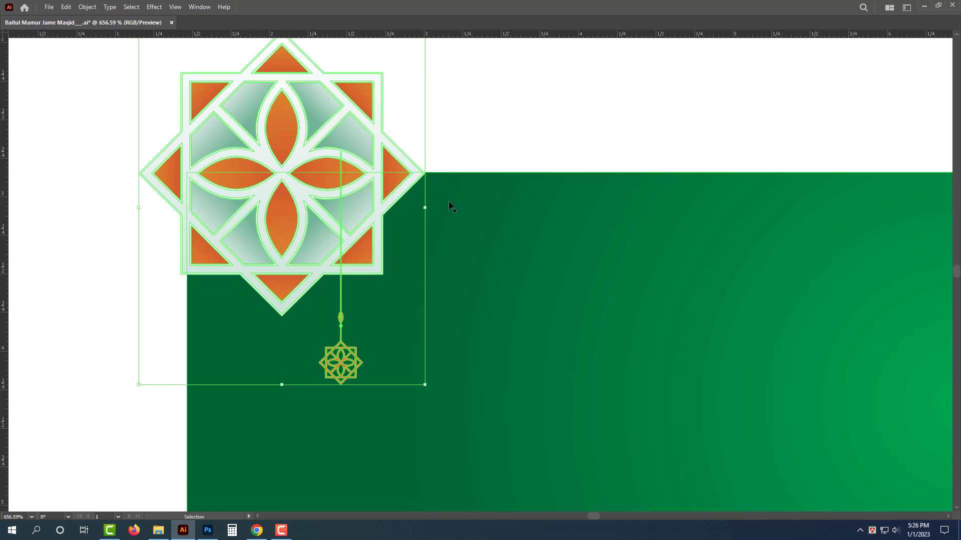
key("Up")
key("Right")
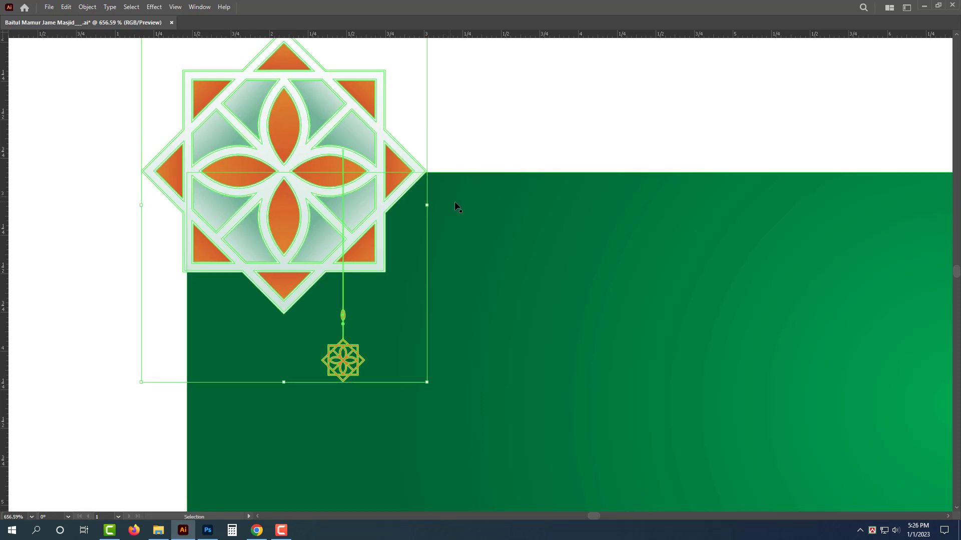
- Duplicate the star ornament straight across to the green rectangle's upper-right corner
key("ctrl+0")
scroll(382, 332, "up", 4)
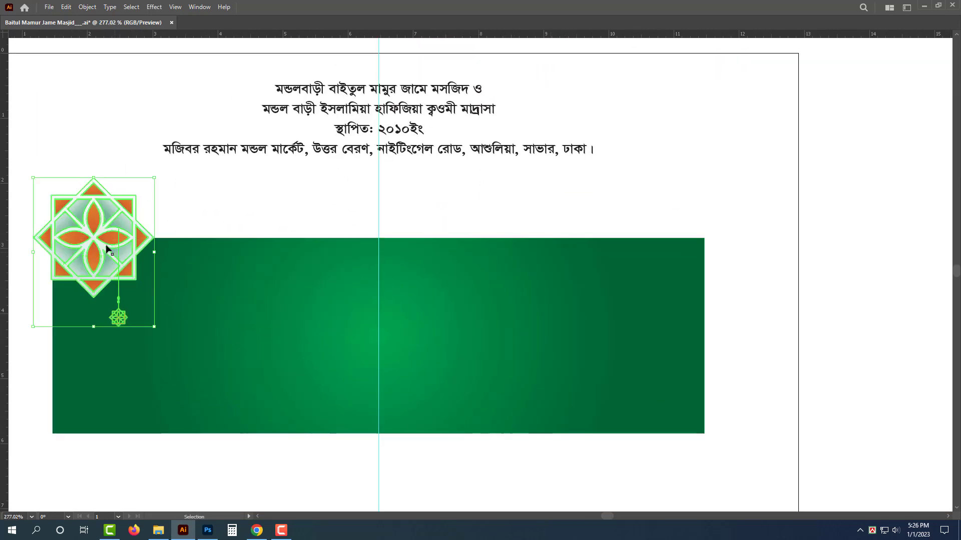
left_click_drag(106, 247, 658, 253)
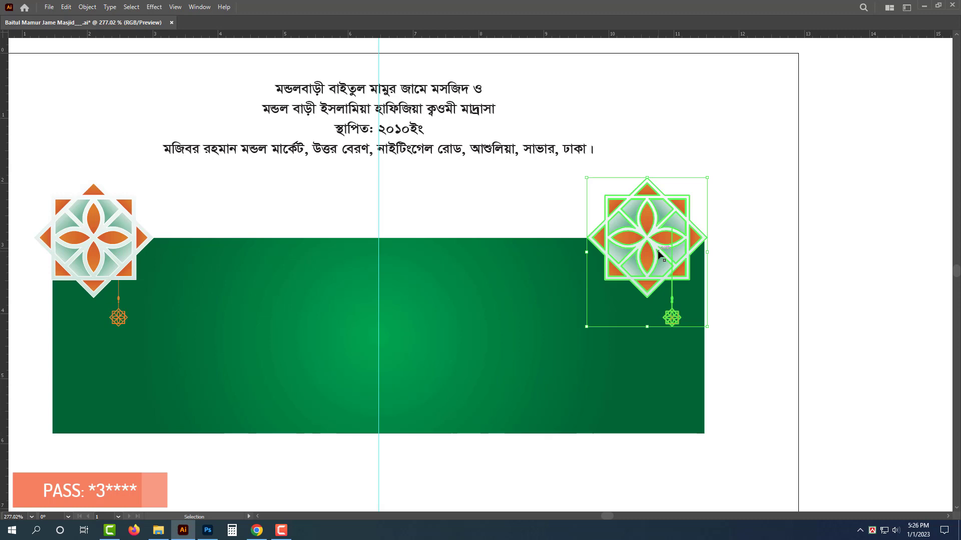
- Mirror the upper-right star ornament across the vertical axis so its pendant hangs on the inner side, and deselect it
key("Tab")
key("o")
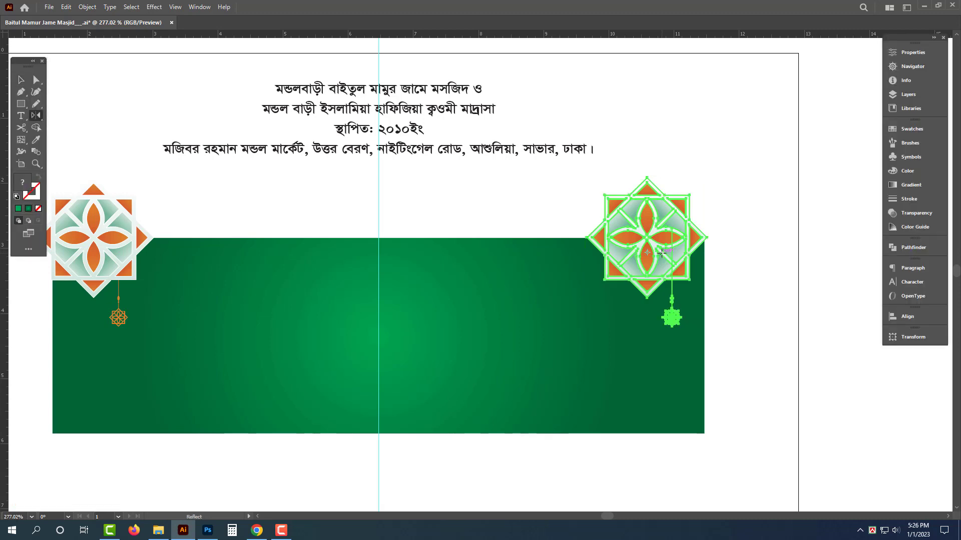
key("Return")
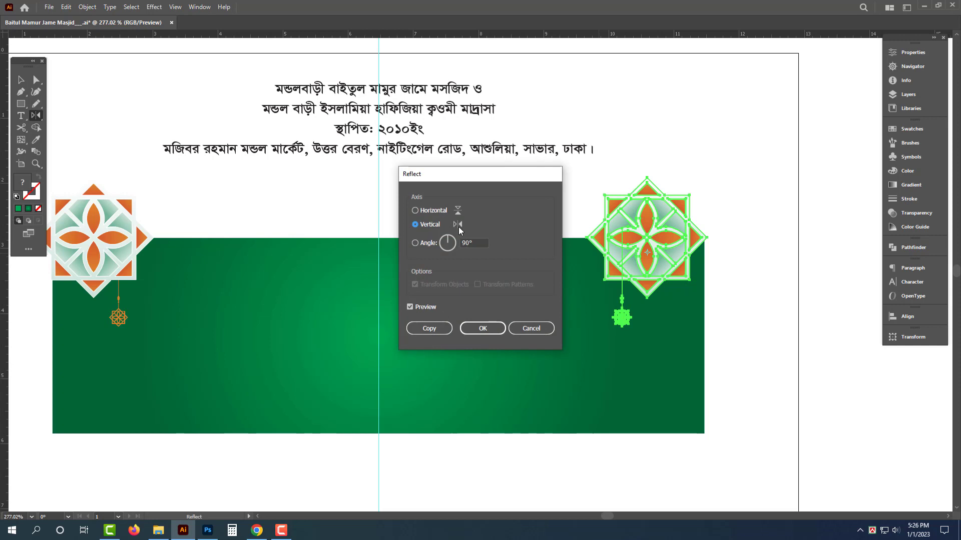
left_click(426, 331)
key("v")
key("ctrl+shift+a")
scroll(630, 316, "down", 2)
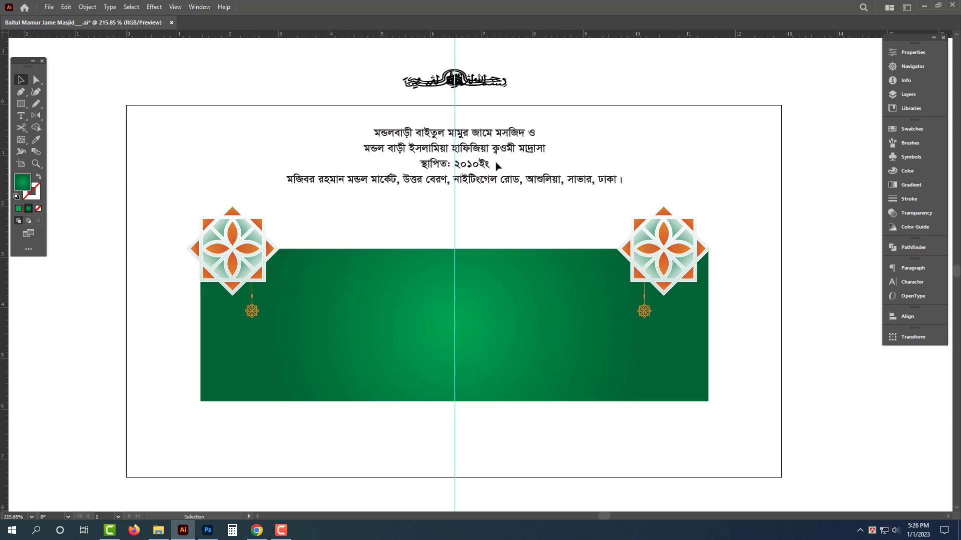
- Move the mosque illustration from above the artboard onto the green rectangle's left half and bring it to the front
left_click(468, 88)
scroll(483, 365, "down", 3)
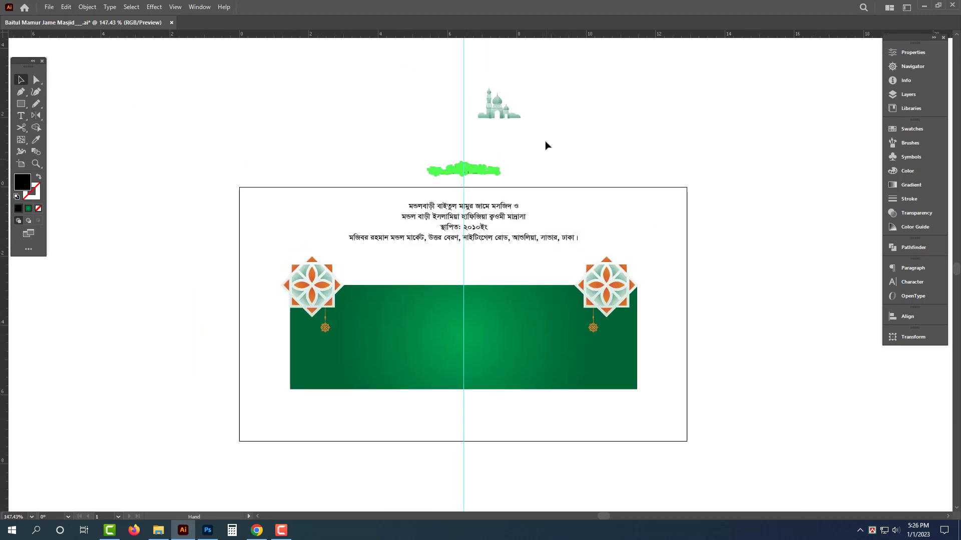
left_click(498, 102)
left_click_drag(498, 108, 389, 328)
scroll(420, 419, "up", 5)
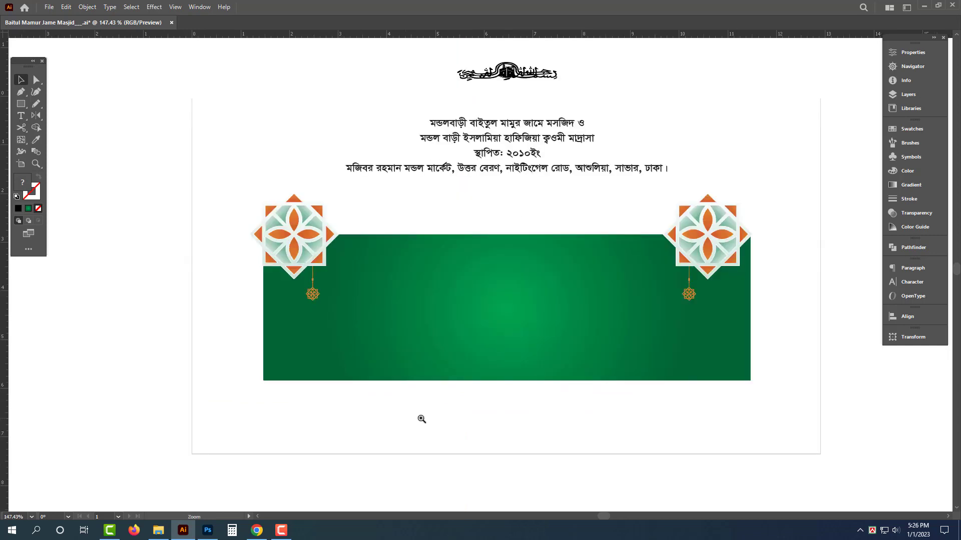
key("ctrl+shift+bracketright")
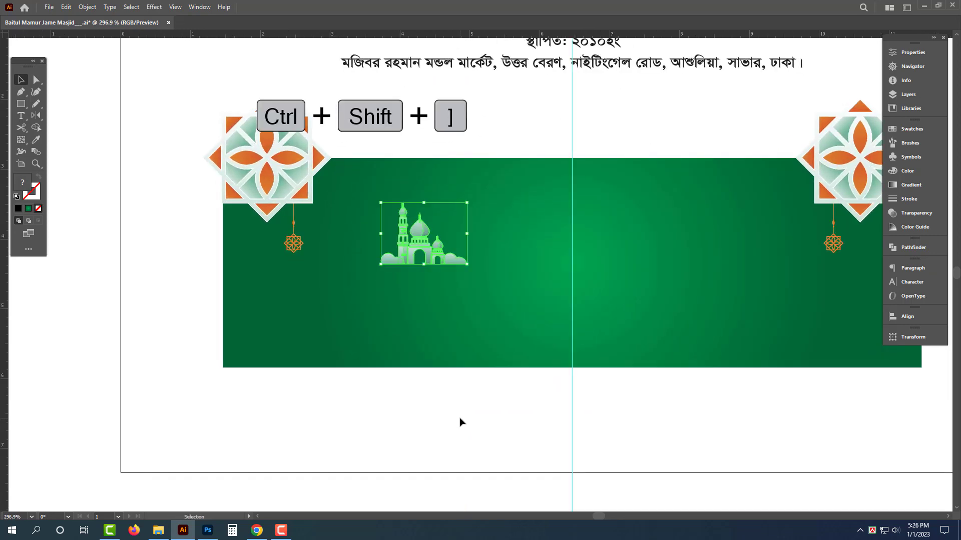
- Align the mosque illustration with the green rectangle's left and bottom edges
left_click(457, 337)
left_click(908, 317)
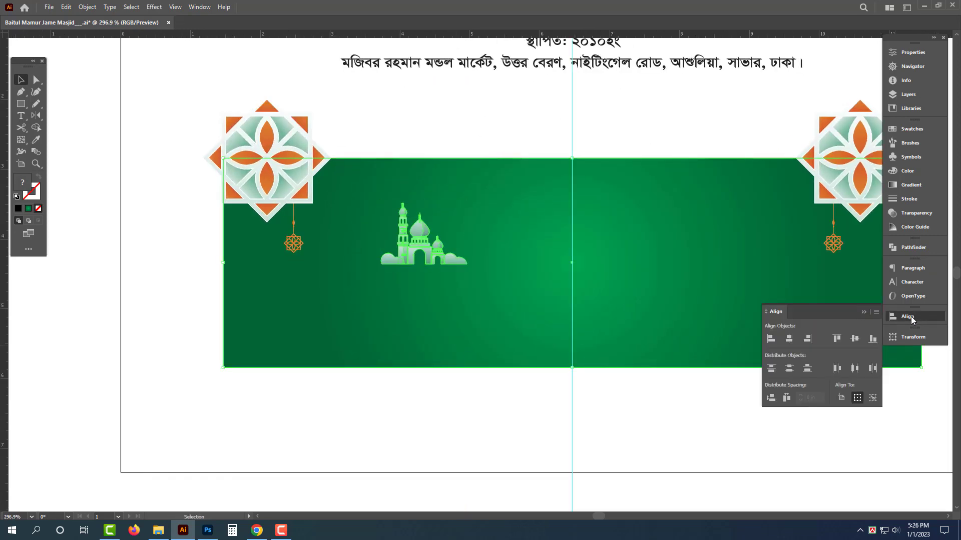
left_click(872, 339)
left_click(771, 339)
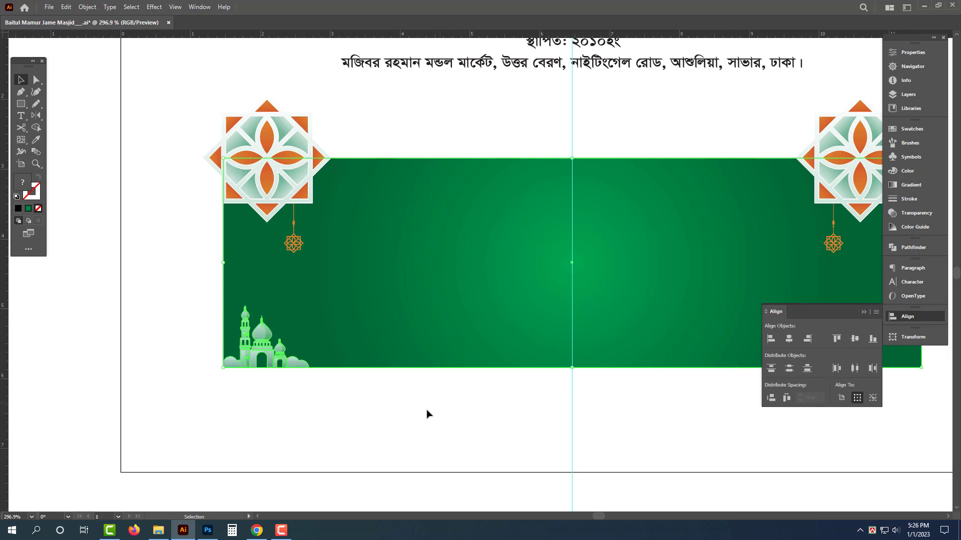
left_click(391, 390)
- Enlarge the mosque proportionally from its lower-left corner and shift it about 0.55 in right along the rectangle's bottom edge
left_click(292, 334)
left_click(309, 306, "shift")
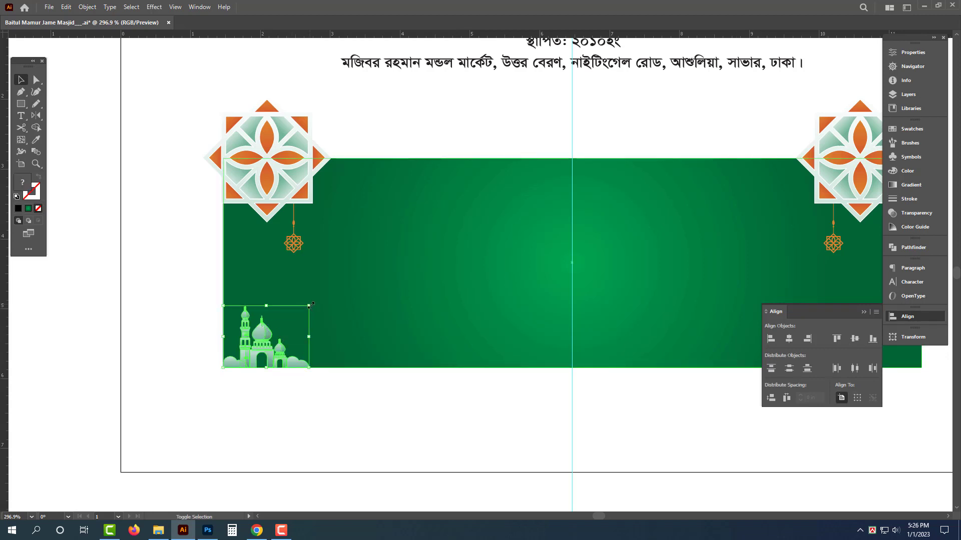
left_click_drag(311, 304, 374, 259)
left_click_drag(286, 304, 325, 304)
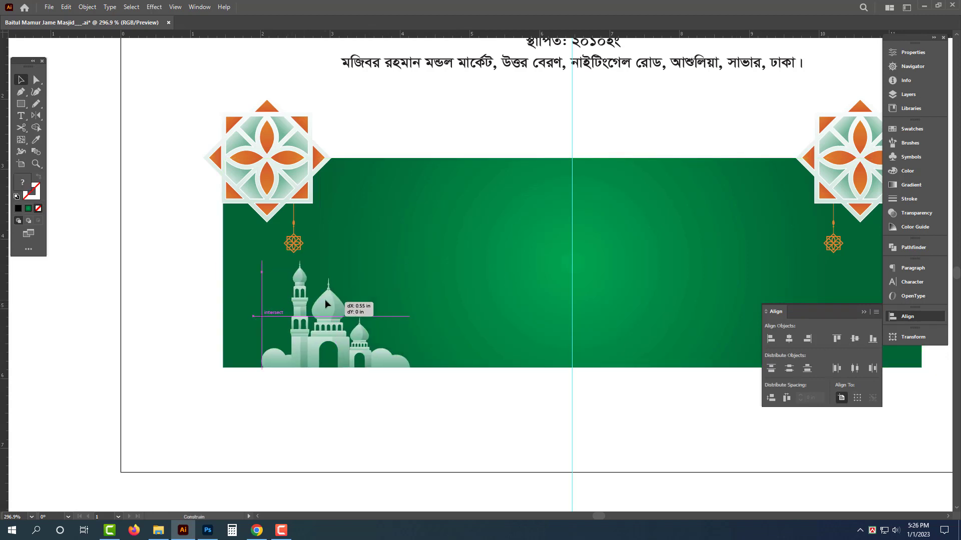
left_click(377, 407)
left_click_drag(394, 397, 321, 395)
left_click_drag(602, 283, 595, 302)
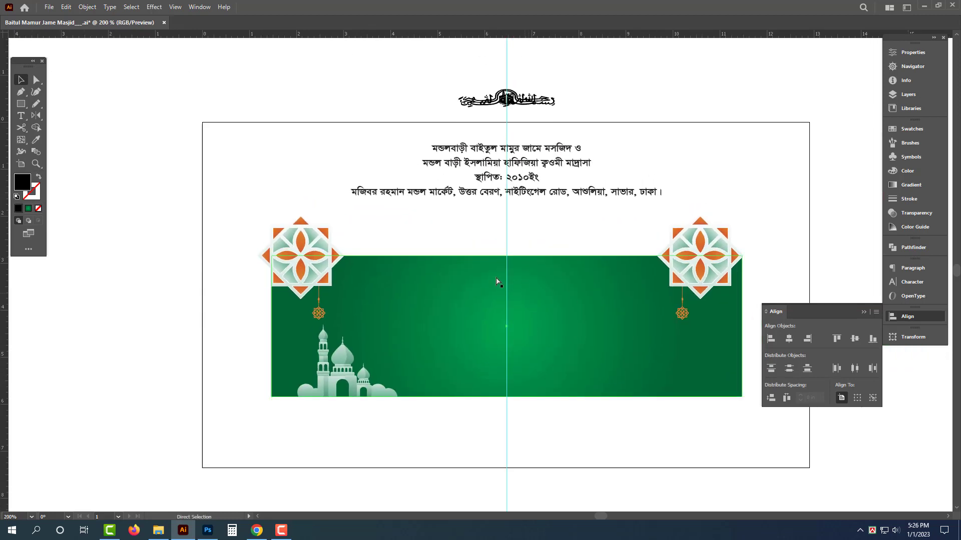
- Duplicate the upper-left star ornament into the empty area left of the artboard and ungroup the copy
left_click(314, 276)
left_click_drag(312, 254, 171, 286)
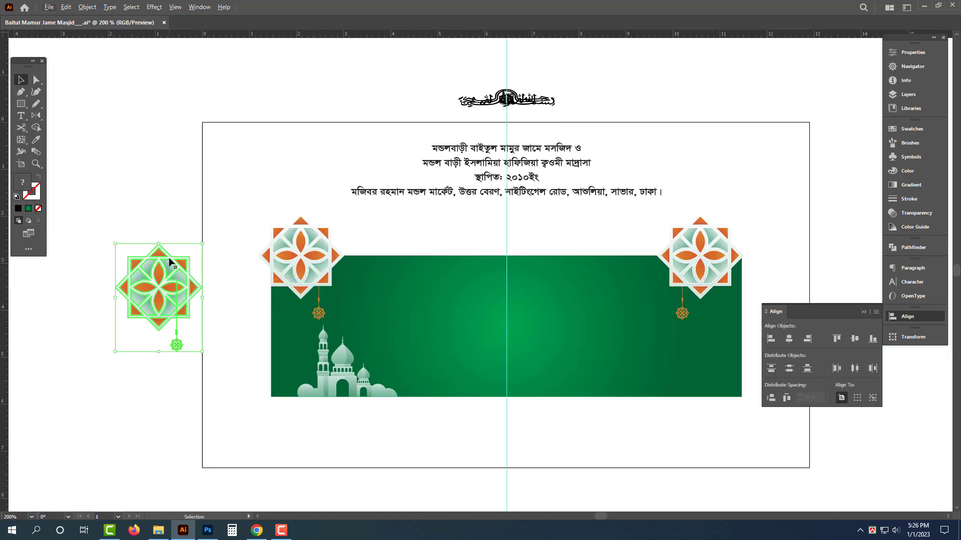
right_click(170, 260)
left_click(209, 346)
- Delete the hanging pendant from the star copy outside the artboard
left_click(180, 355)
left_click_drag(170, 331, 196, 349)
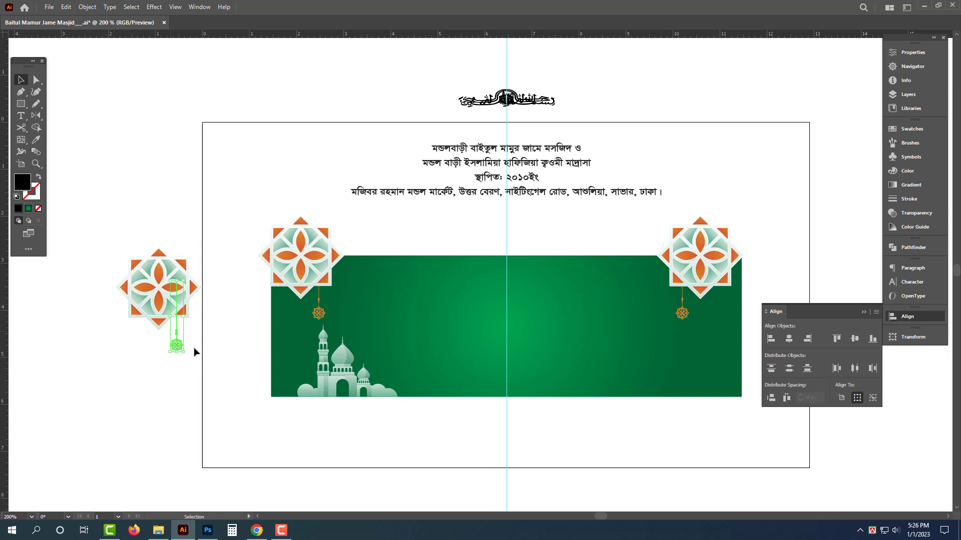
key("Delete")
- Move the pendant-free star to the green rectangle's lower-left corner and scale it down so it is centred on the left edge
left_click_drag(171, 292, 280, 368)
scroll(279, 400, "up", 3)
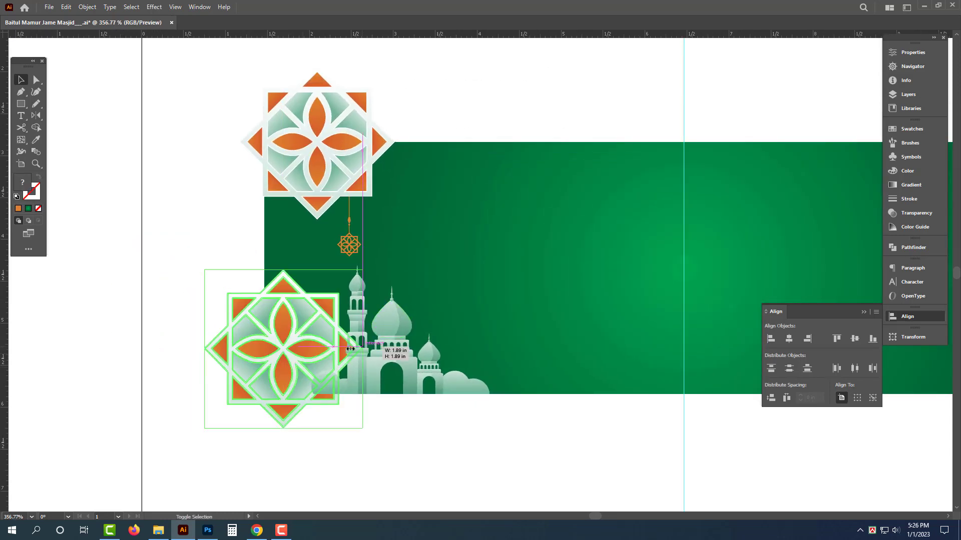
left_click_drag(361, 427, 329, 394)
scroll(307, 379, "up", 3)
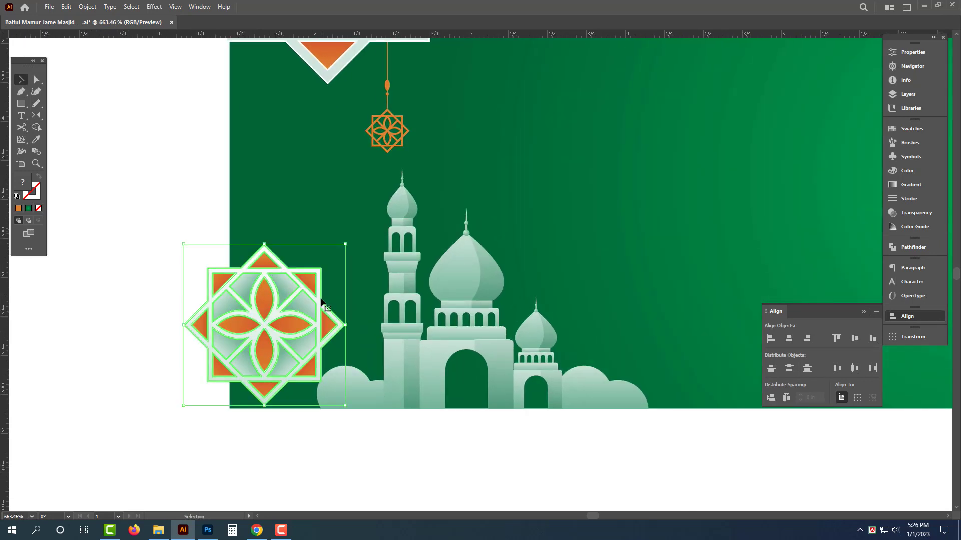
left_click_drag(299, 326, 266, 357)
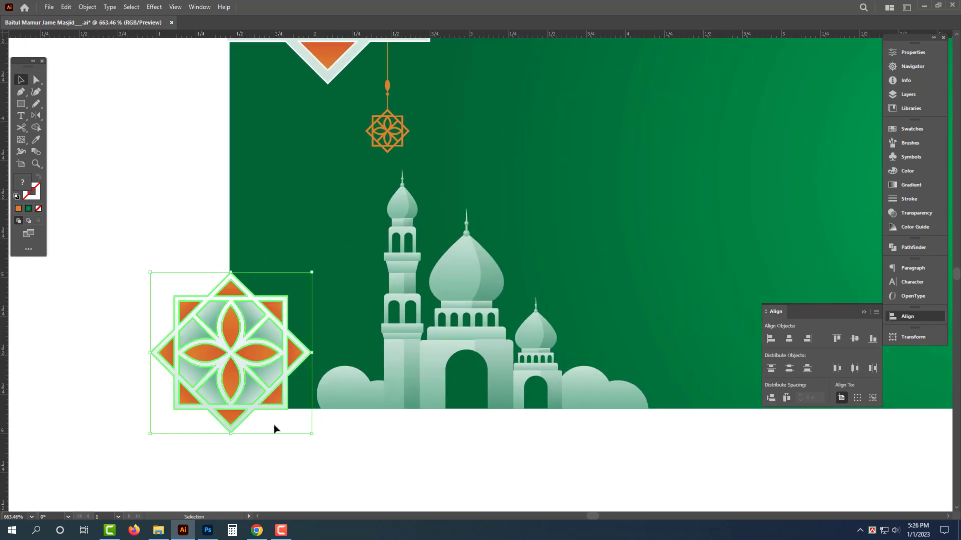
left_click(331, 409)
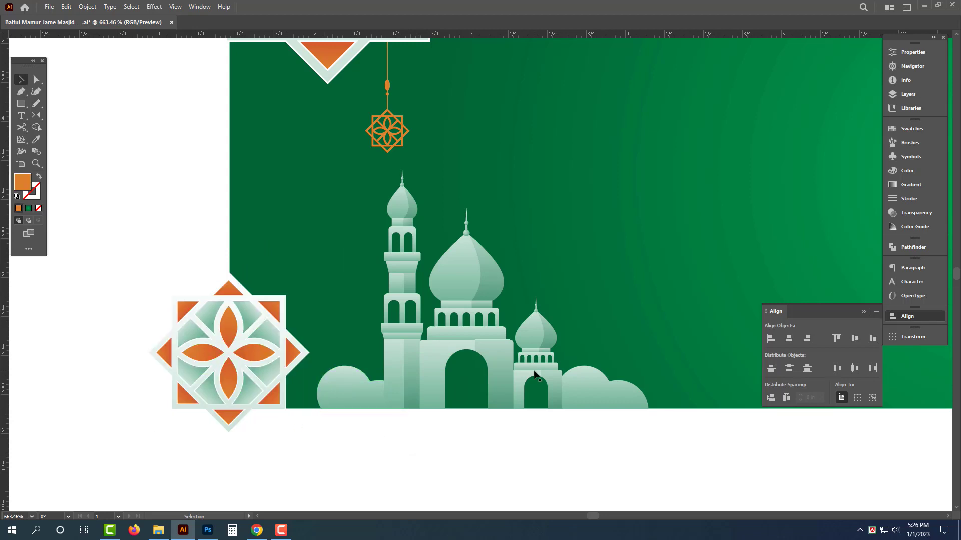
- Shift the mosque left until its cloud meets the lower-left star, and bring that star to the front
left_click_drag(566, 392, 532, 392)
left_click(223, 355)
key("ctrl+shift+bracketright")
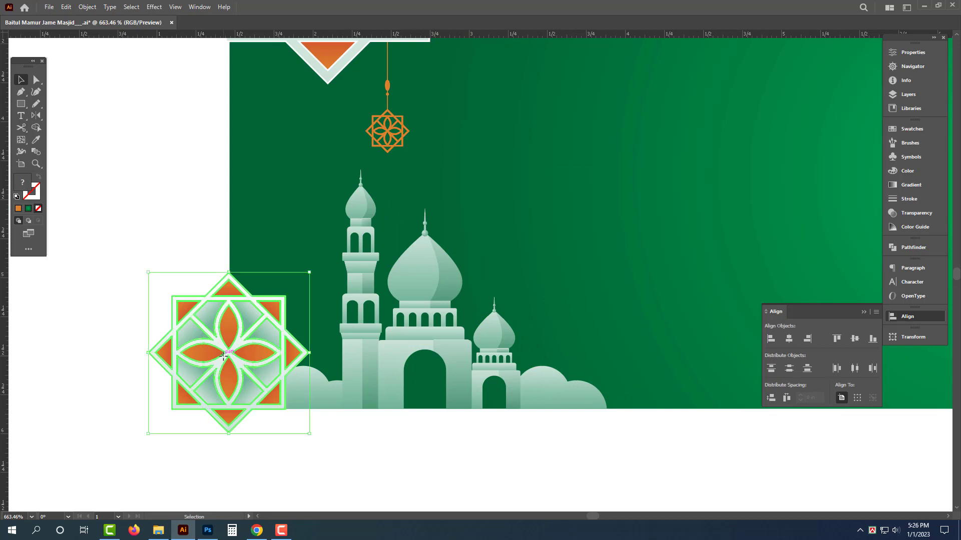
- Duplicate the lower-left star to the mosque's right end and shrink the copy, centring it on the rectangle's bottom edge
scroll(290, 449, "down", 4)
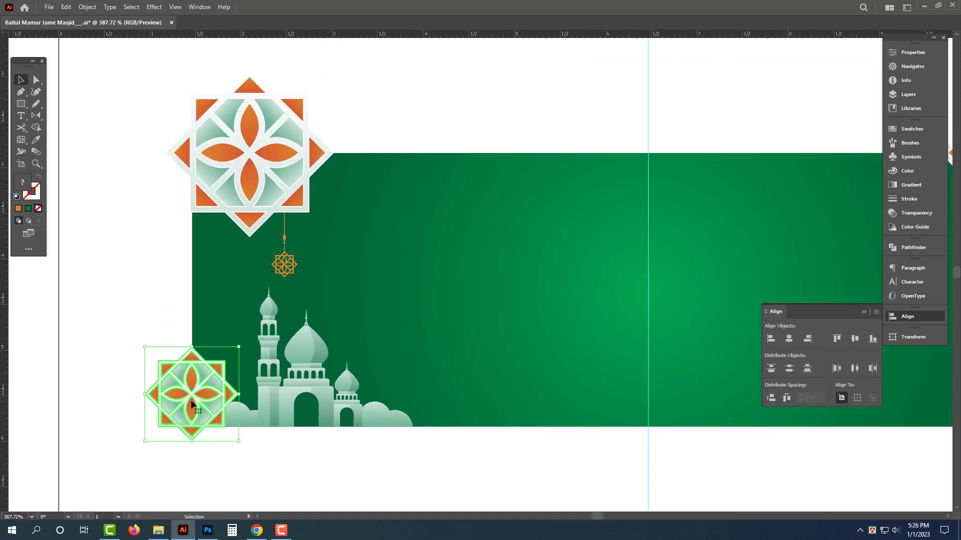
left_click_drag(194, 415, 432, 398)
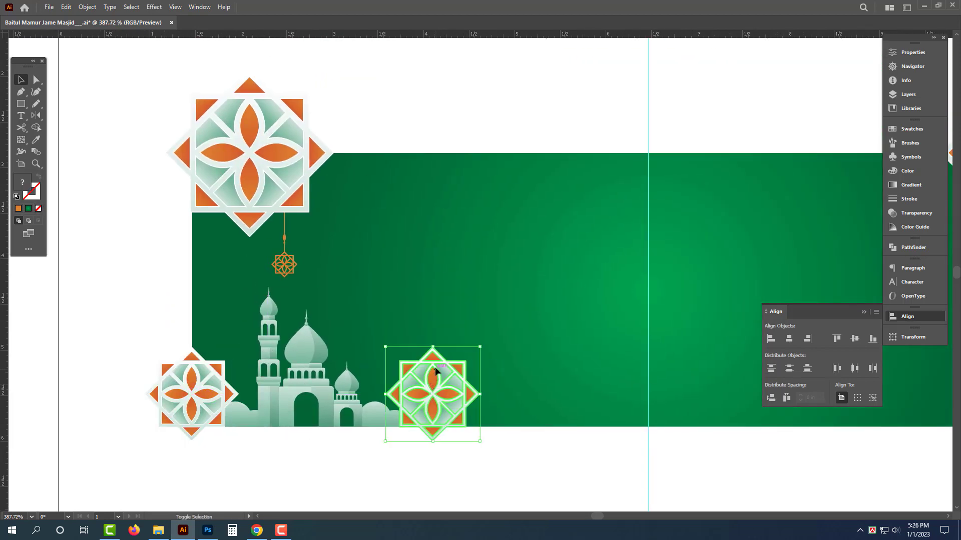
scroll(429, 425, "up", 4)
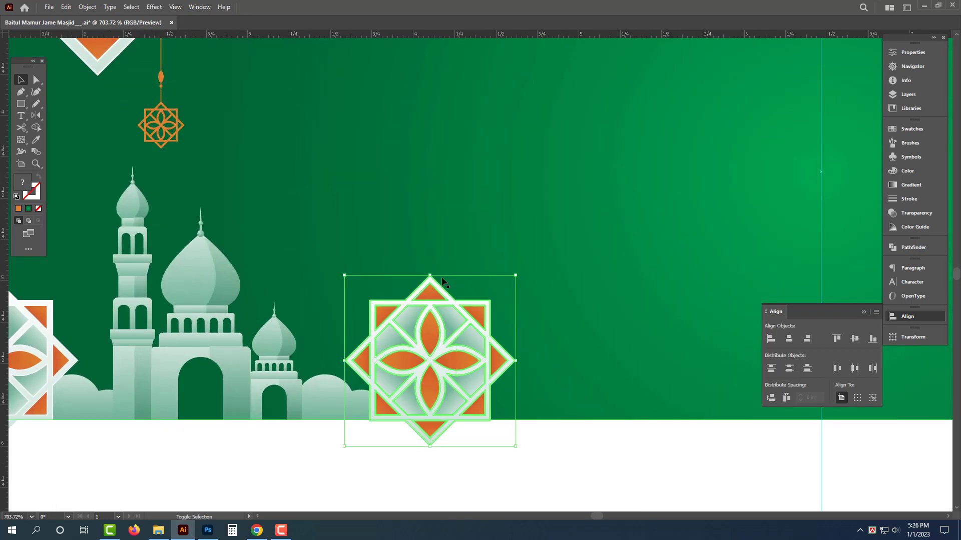
left_click_drag(431, 277, 374, 398)
left_click_drag(381, 365, 381, 374)
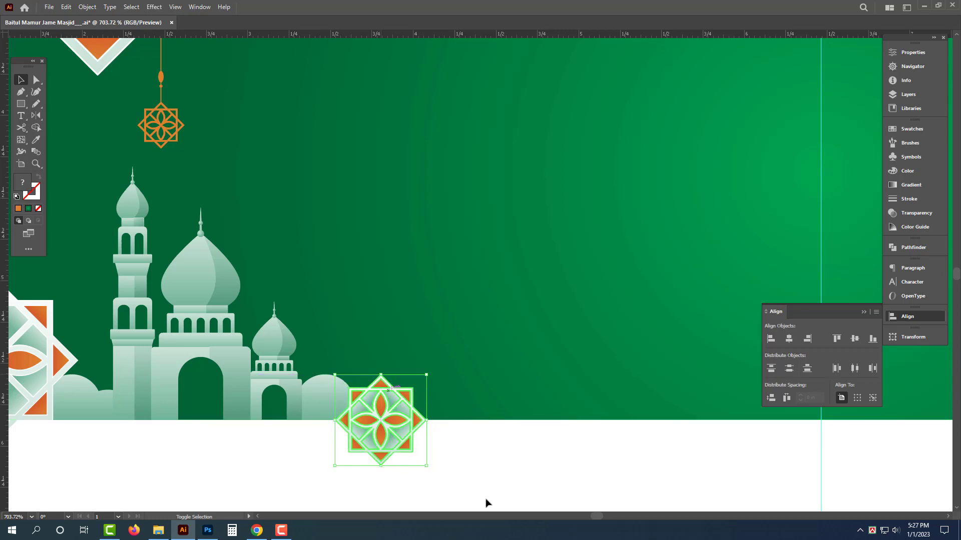
left_click(485, 504)
left_click(380, 427, "alt")
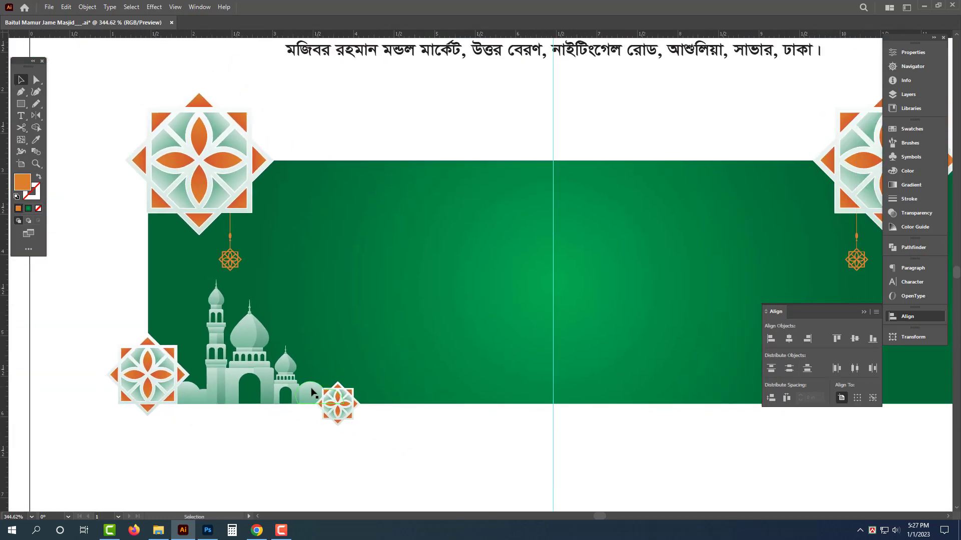
- Enlarge the mosque slightly from its lower-left corner, deselect it and hide the panels
left_click(311, 392)
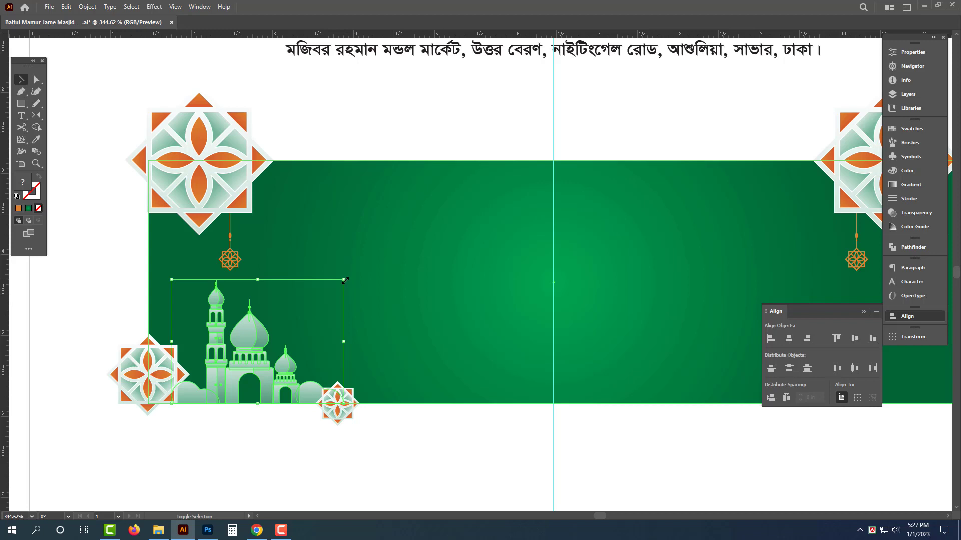
left_click_drag(345, 280, 375, 270)
left_click(435, 437)
key("Tab")
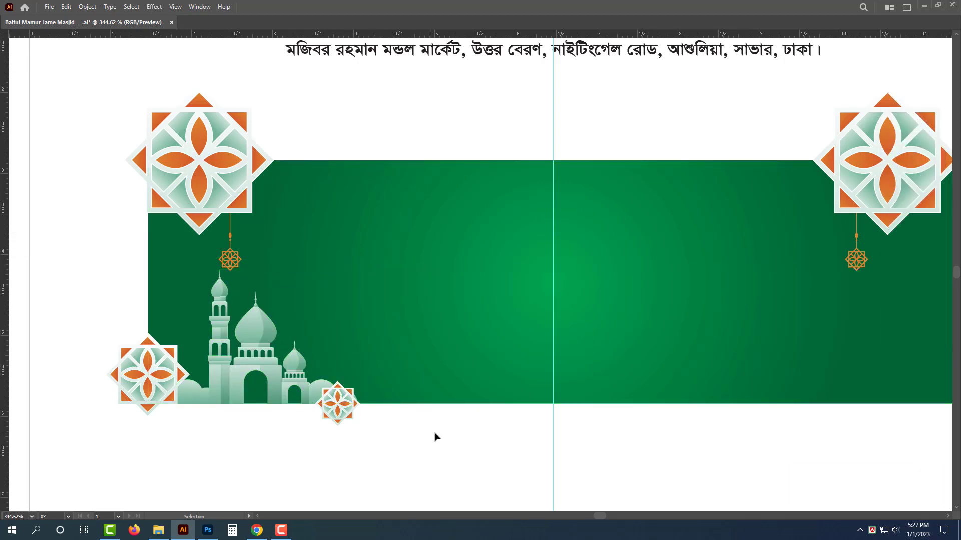
left_click_drag(388, 429, 350, 431)
left_click_drag(432, 426, 395, 447)
- Enlarge the mosque proportionally to about 2.72 by 1.96 in, keeping its base on the rectangle's bottom edge
left_click(203, 385)
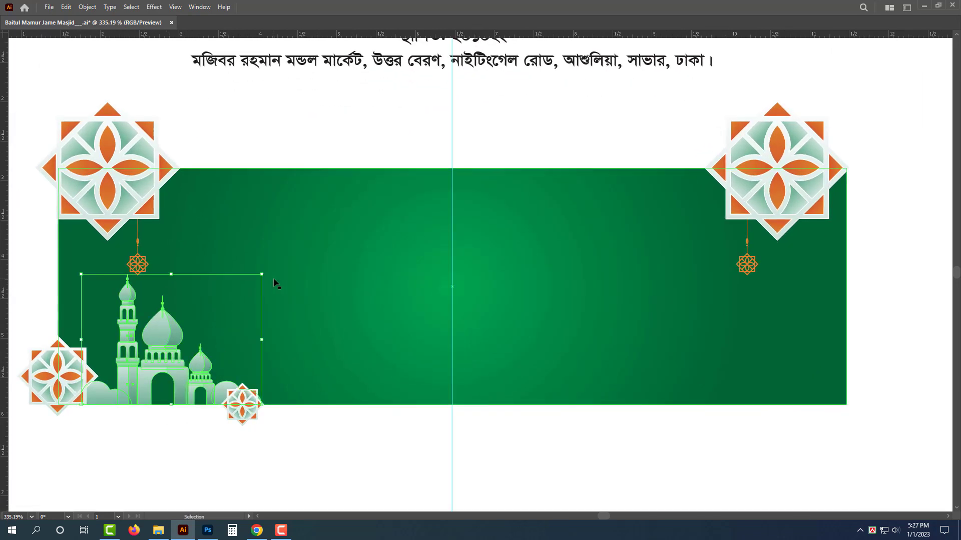
left_click(116, 201)
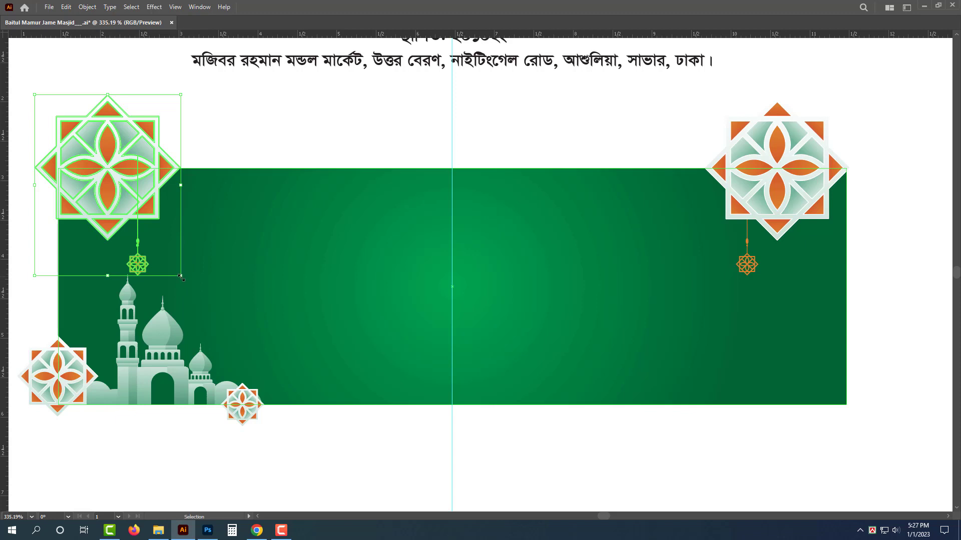
left_click(173, 338)
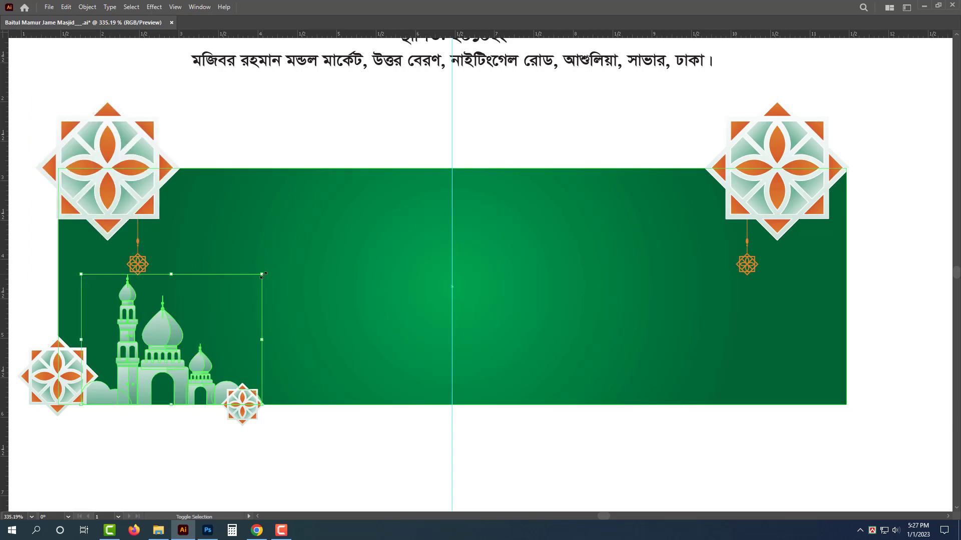
left_click_drag(264, 275, 296, 250)
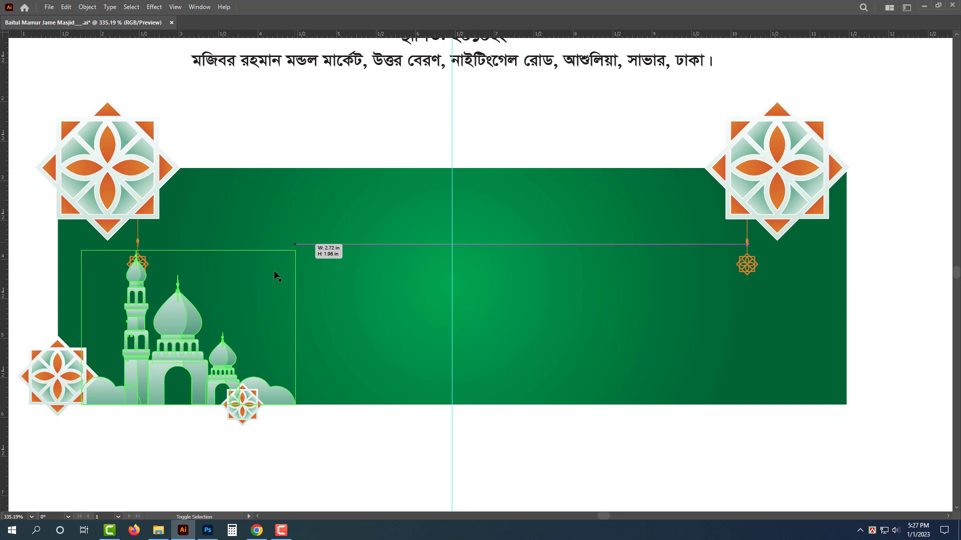
left_click(296, 463)
- Try shifting the mosque farther right along the rectangle's bottom edge, and undo the move
left_click_drag(180, 319, 205, 321)
left_click(71, 383)
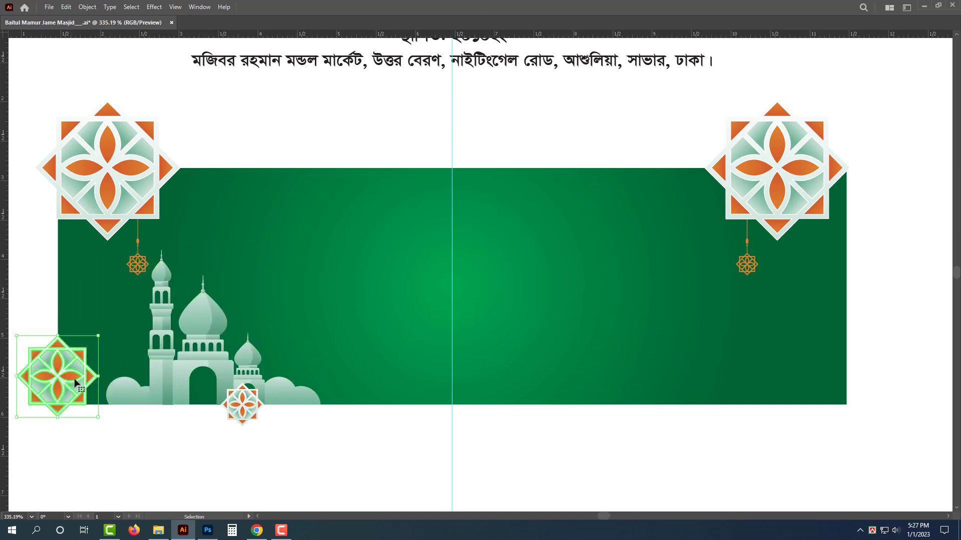
key("ctrl+z")
- Scale down the upper-left star ornament with its pendant and enlarge the mosque to about 2.85 by 2.06 in
left_click(136, 264)
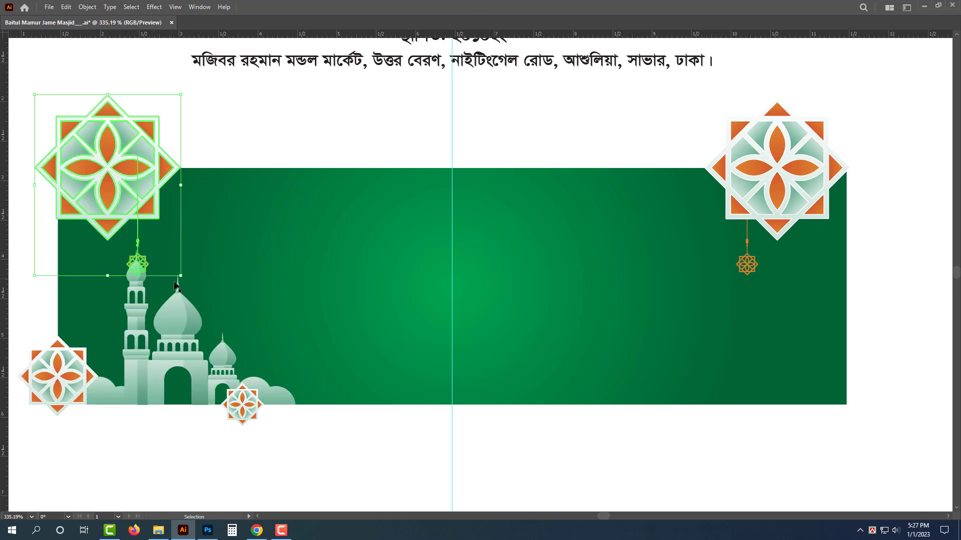
left_click_drag(180, 275, 156, 262)
left_click(190, 320)
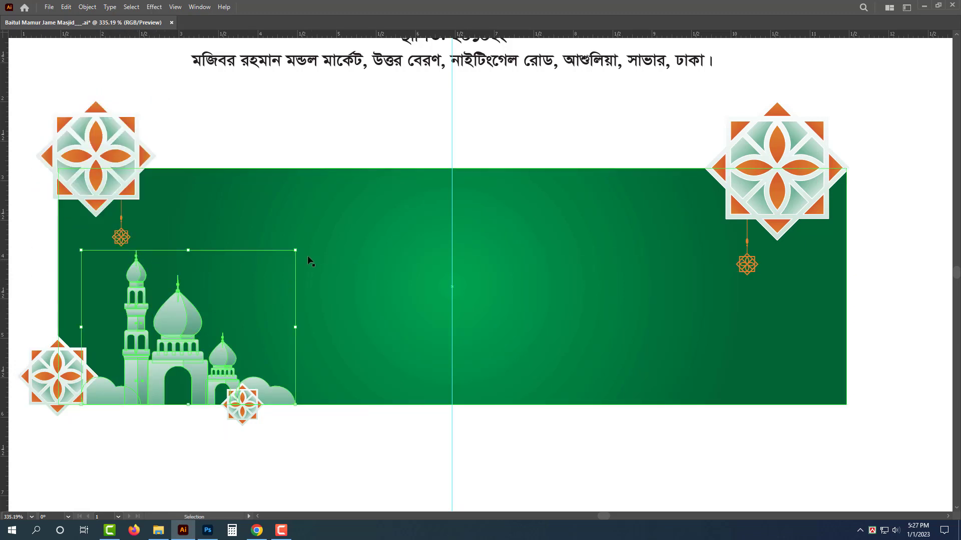
left_click_drag(297, 252, 307, 242)
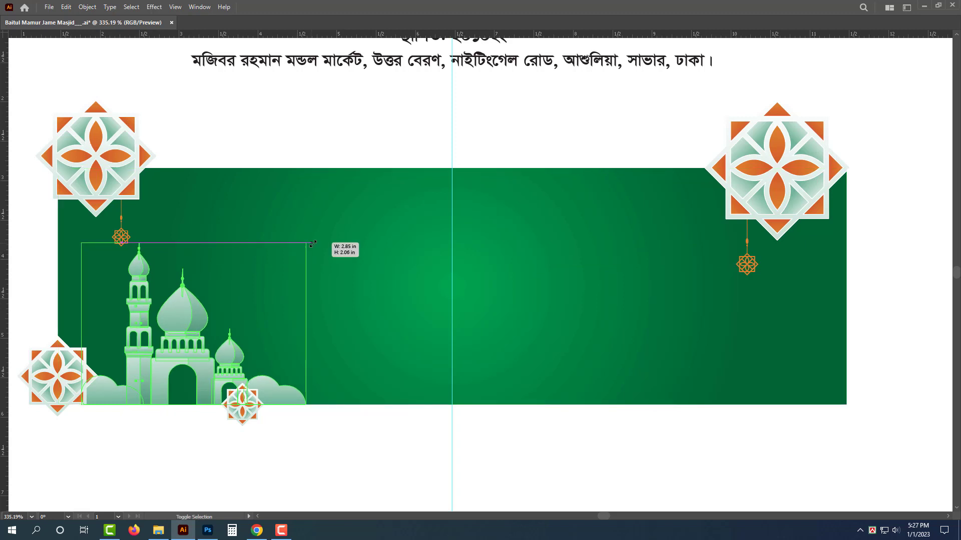
left_click(395, 135)
- Delete the star ornament with its pendant at the green rectangle's upper-right corner
left_click(779, 165)
key("Delete")
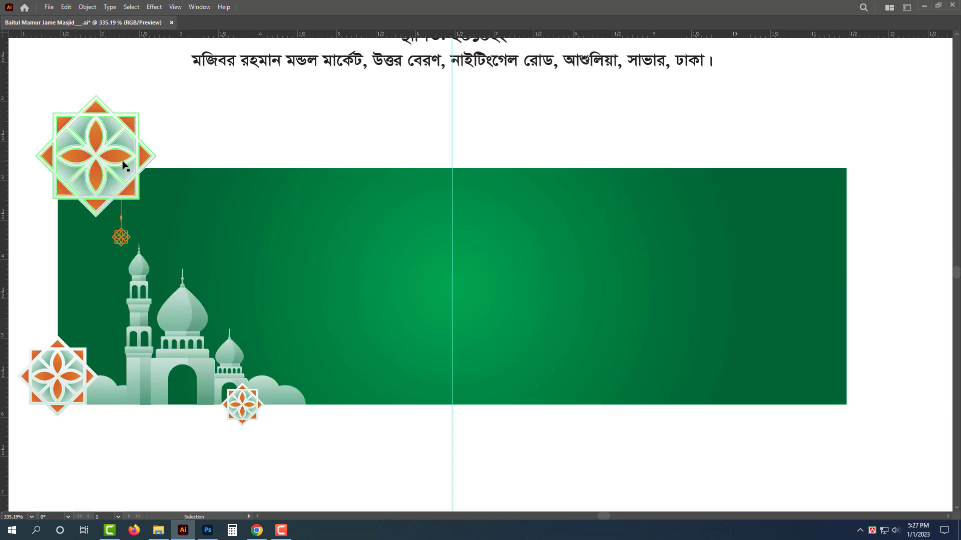
- Move the small bottom star ornament along the green rectangle's lower edge to the outer end of the mosque's base
left_click(123, 162)
left_click(58, 376)
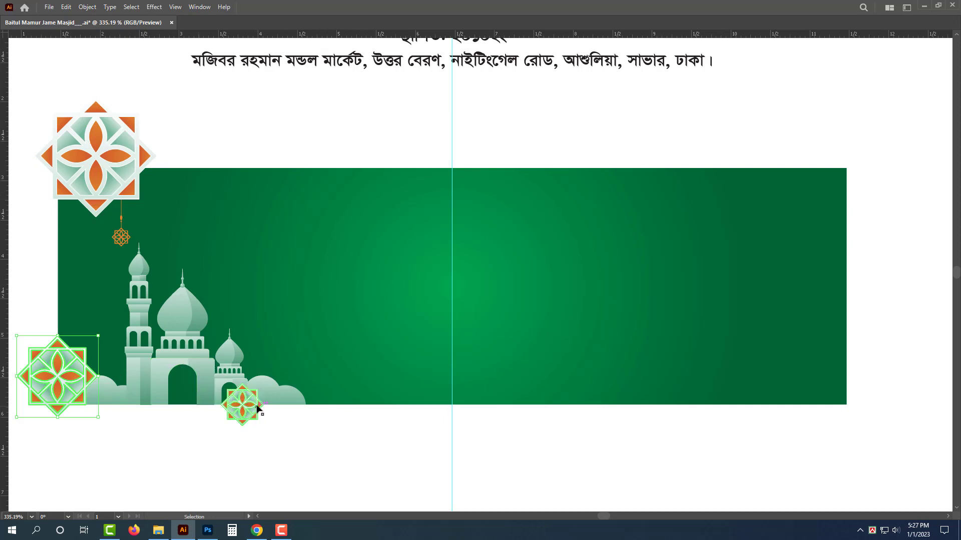
left_click_drag(246, 408, 299, 409)
left_click(423, 147)
left_click(485, 202)
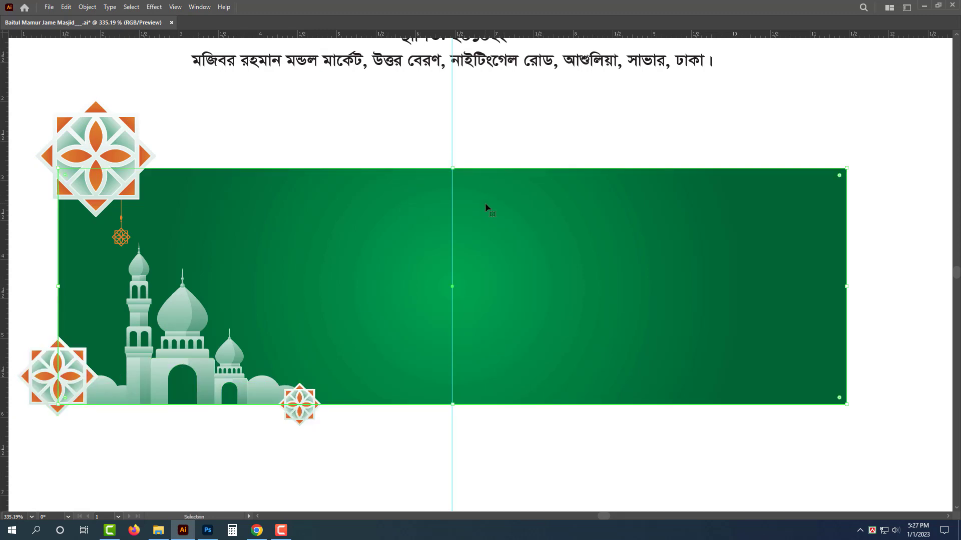
- Duplicate the mosque with its star ornaments and pendant horizontally onto the right half of the green rectangle
key("Tab")
scroll(345, 142, "down", 2)
left_click_drag(415, 127, 161, 374)
left_click_drag(179, 176, 604, 176)
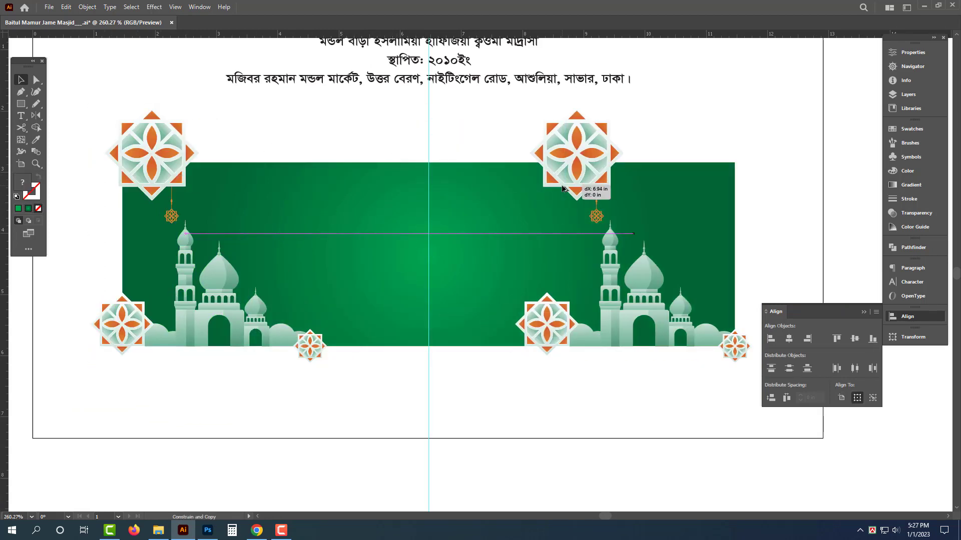
- Reflect the duplicated mosque and ornaments across the vertical axis and position them symmetrically at the rectangle's right edge
double_click(38, 116)
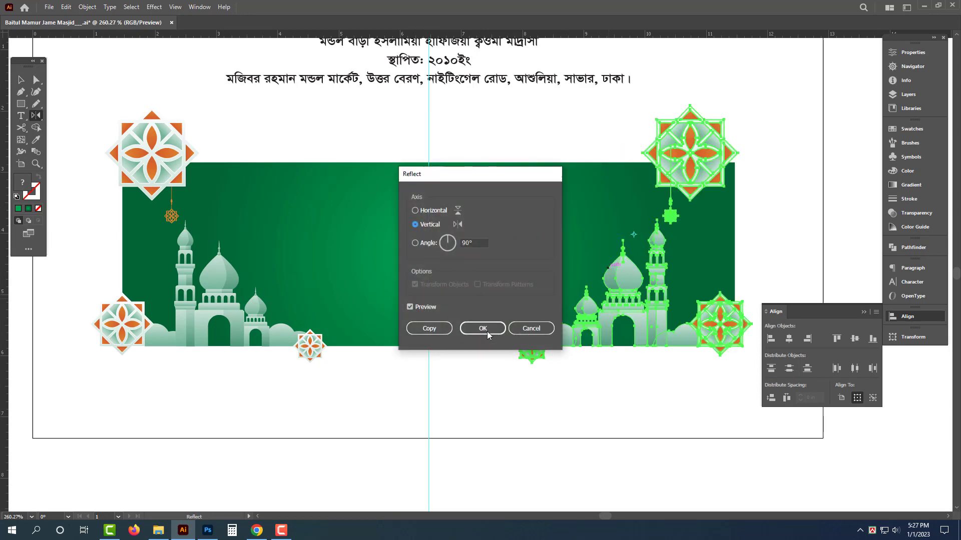
left_click(493, 328)
left_click_drag(721, 165, 753, 209)
left_click_drag(597, 190, 440, 200)
key("ctrl+shift+a")
left_click_drag(421, 269, 488, 293)
left_click(455, 444)
- Duplicate the green rectangle in place in front and use it as a clipping mask for the background, mosques and ornaments
left_click(461, 282)
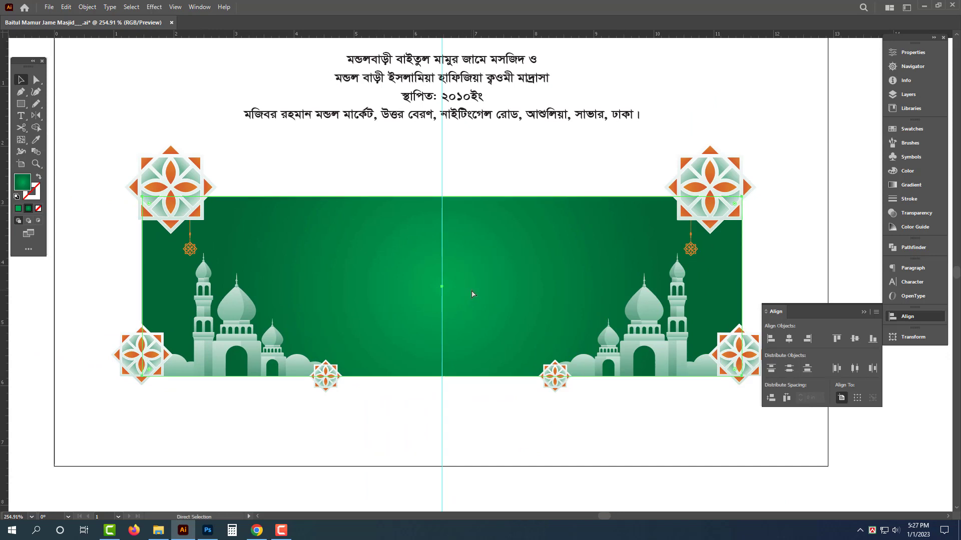
key("ctrl+c")
key("ctrl+f")
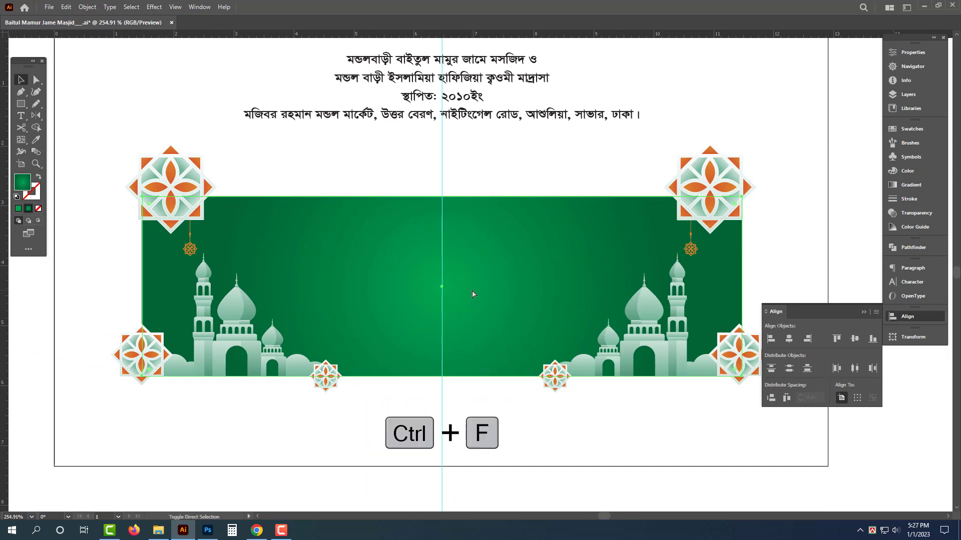
left_click_drag(103, 135, 786, 432)
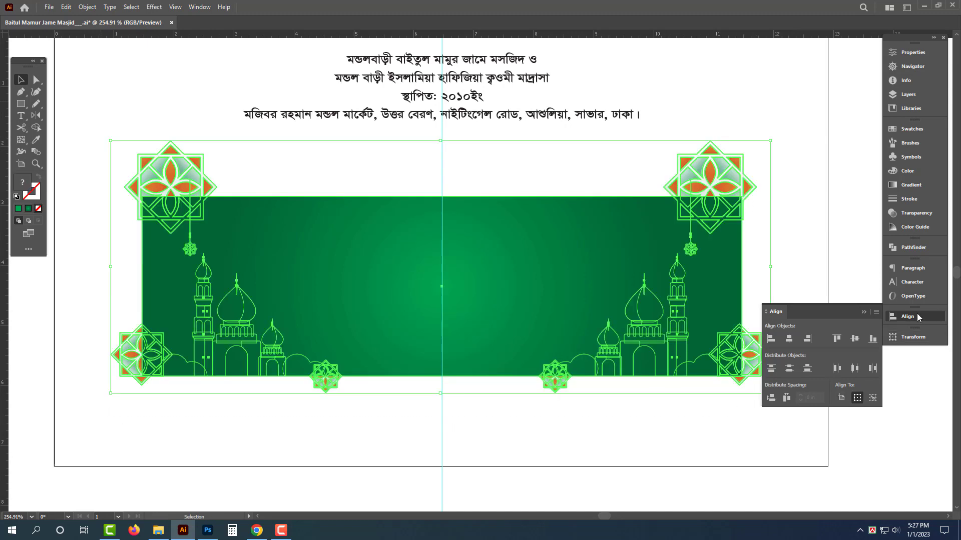
left_click(919, 317)
key("ctrl+7")
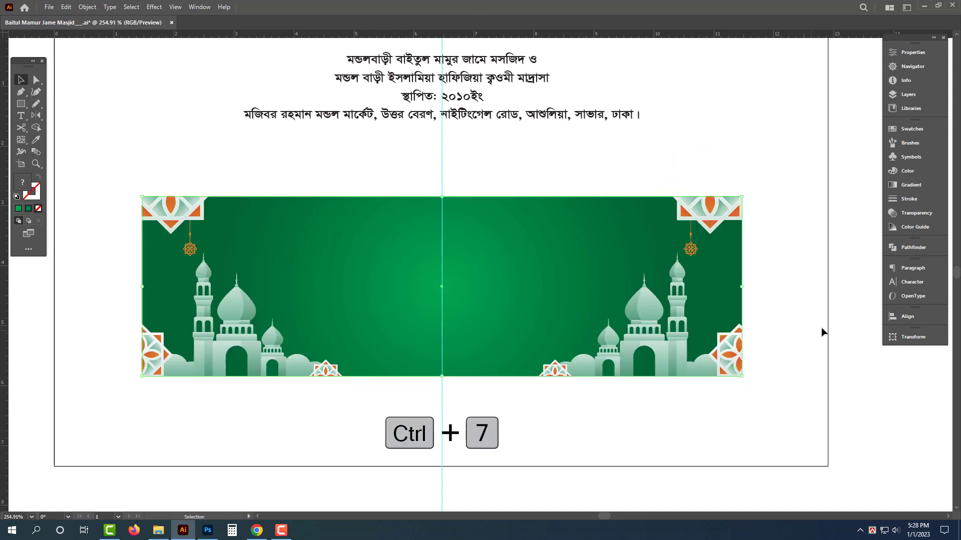
left_click(755, 450)
scroll(518, 415, "down", 2)
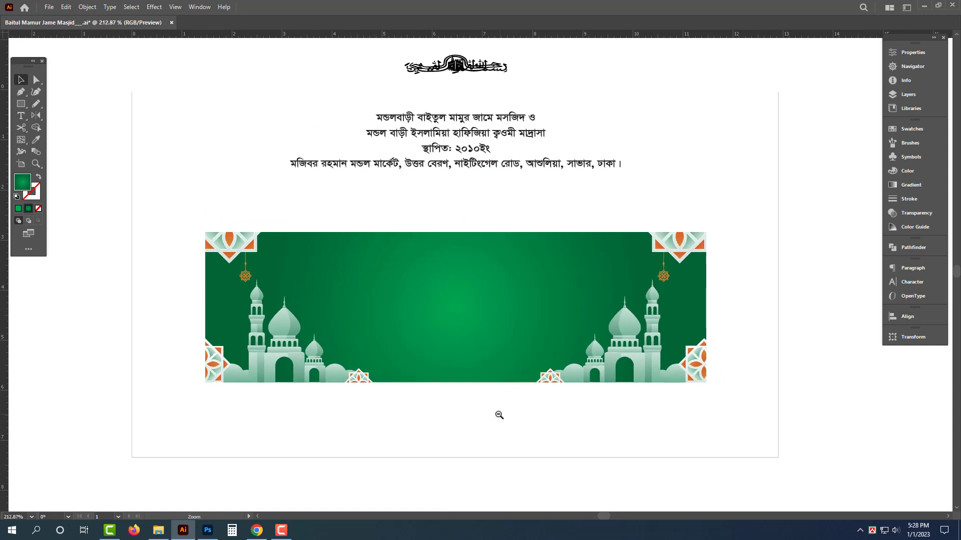
- Place the Arabic calligraphy in front of the banner, centred on the vertical guide near the upper edge
left_click_drag(438, 119, 447, 296)
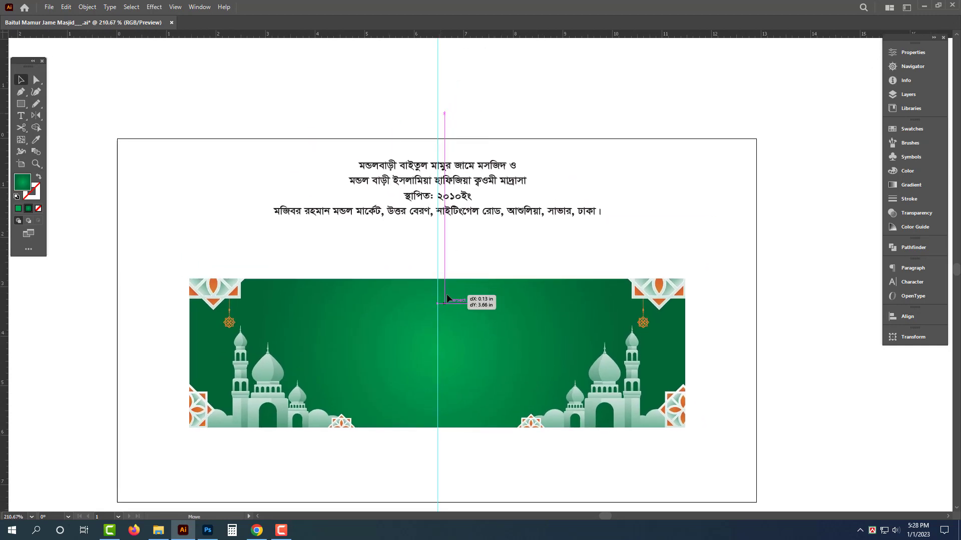
key("ctrl+shift+bracketright")
left_click(457, 291)
left_click_drag(598, 344, 645, 347)
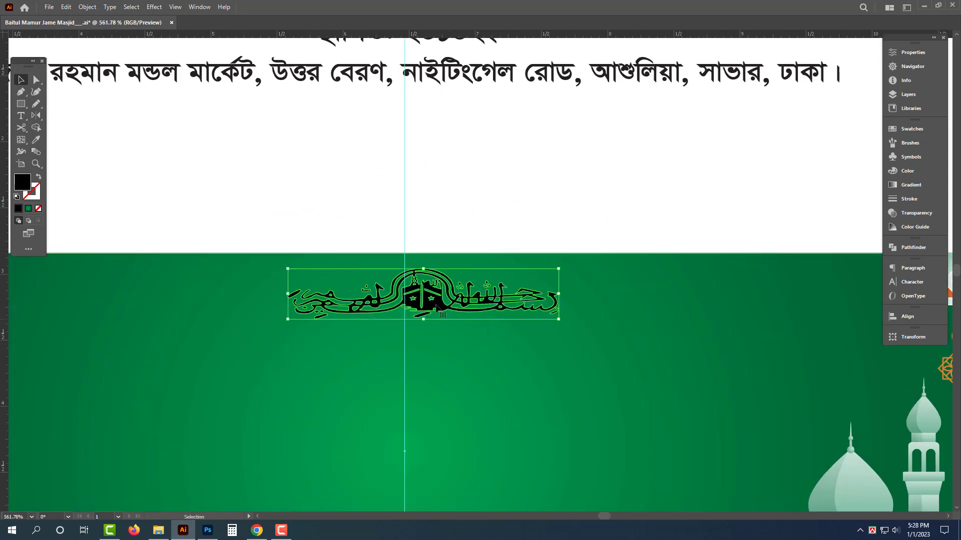
left_click_drag(433, 300, 418, 306)
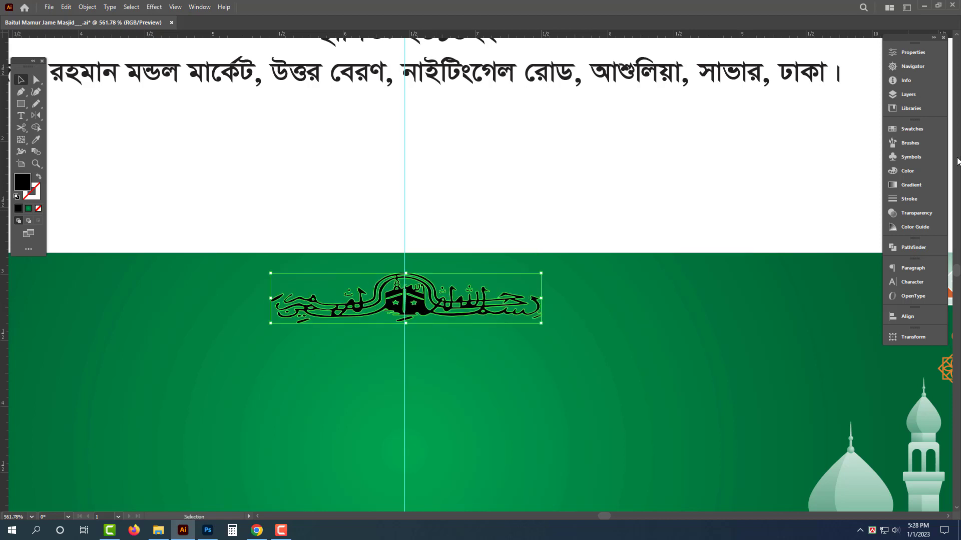
- Fill the Arabic calligraphy with pure yellow, C 0, M 0, Y 100, K 0
left_click(918, 175)
left_click(786, 193)
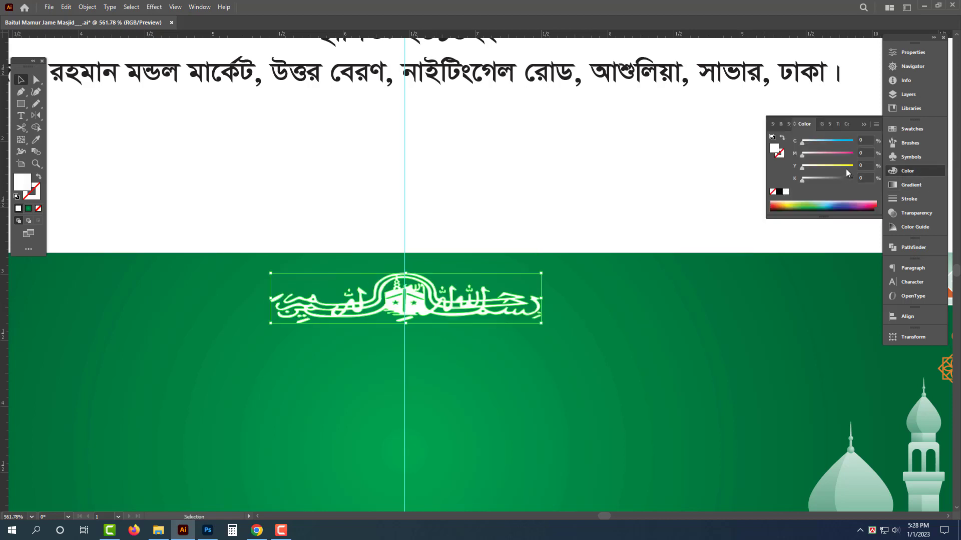
left_click_drag(846, 169, 856, 168)
left_click(656, 167)
key("ctrl+0")
left_click_drag(427, 205, 416, 206)
left_click_drag(500, 206, 402, 253)
left_click_drag(486, 328, 506, 332)
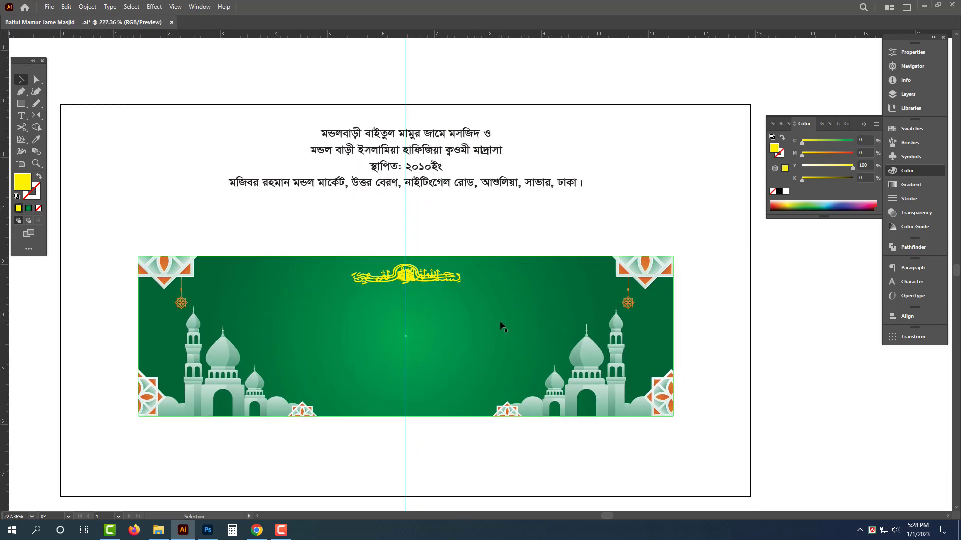
- Move the four-line Bengali text block straight down onto the banner beneath the calligraphy and bring it to the front
left_click_drag(441, 186, 440, 365)
key("ctrl+shift+]")
key("Tab")
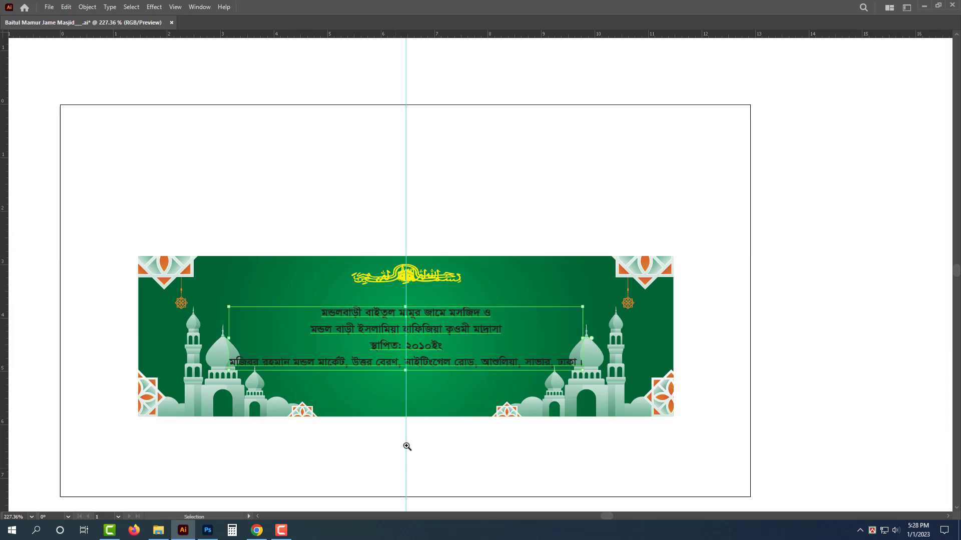
key("z")
left_click(405, 446)
key("v")
left_click(549, 296)
double_click(515, 303)
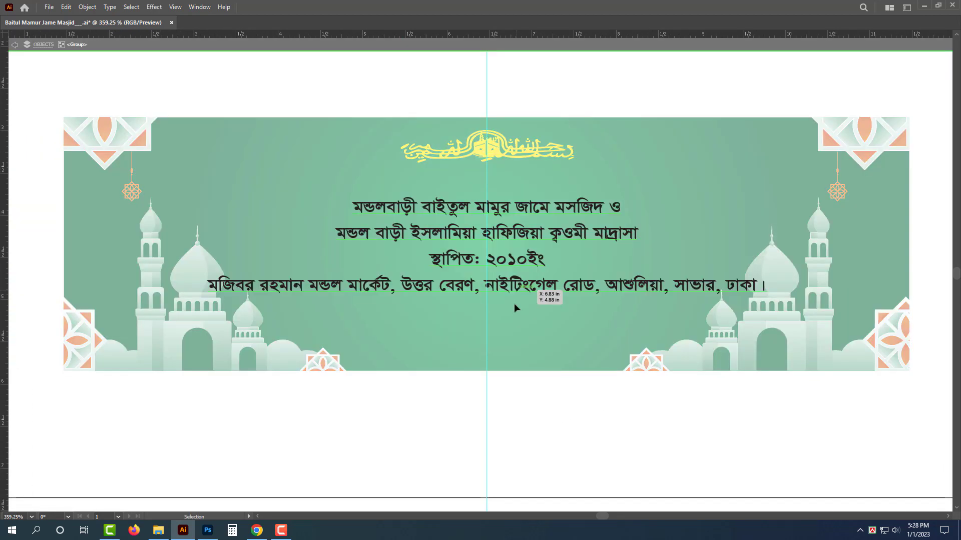
double_click(511, 430)
- Cut the address line from the Bengali text block and paste it into a duplicated text object placed below
key("t")
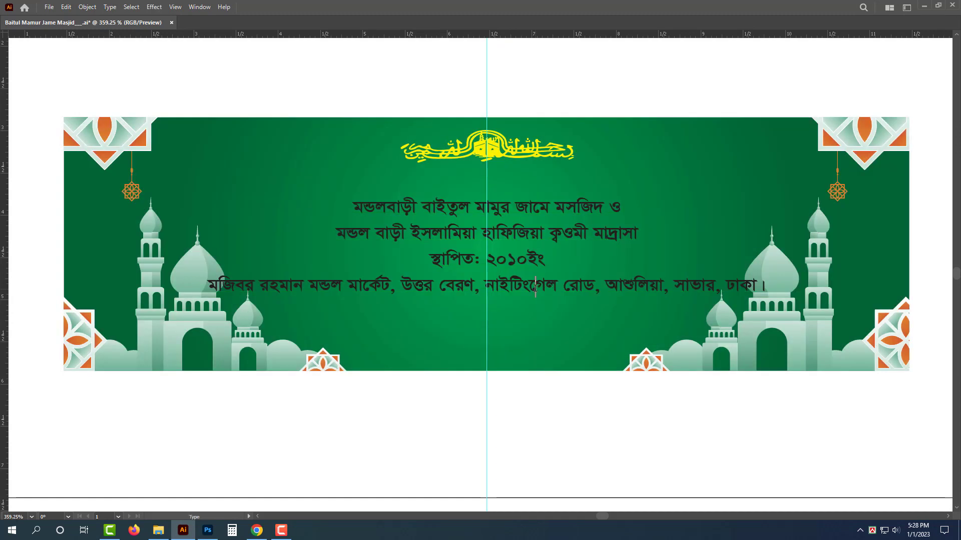
triple_click(535, 288)
key("ctrl+x")
key("BackSpace")
key("Escape")
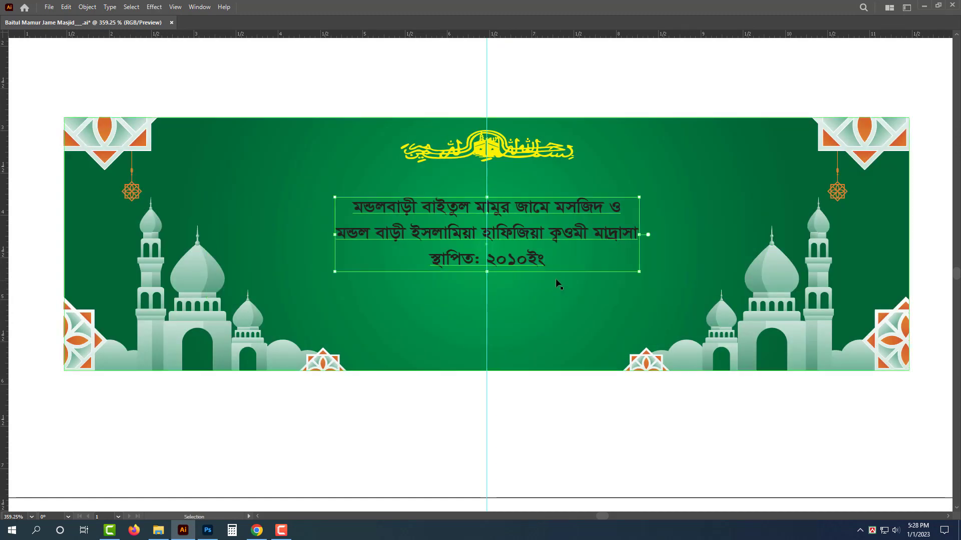
left_click_drag(543, 257, 530, 354)
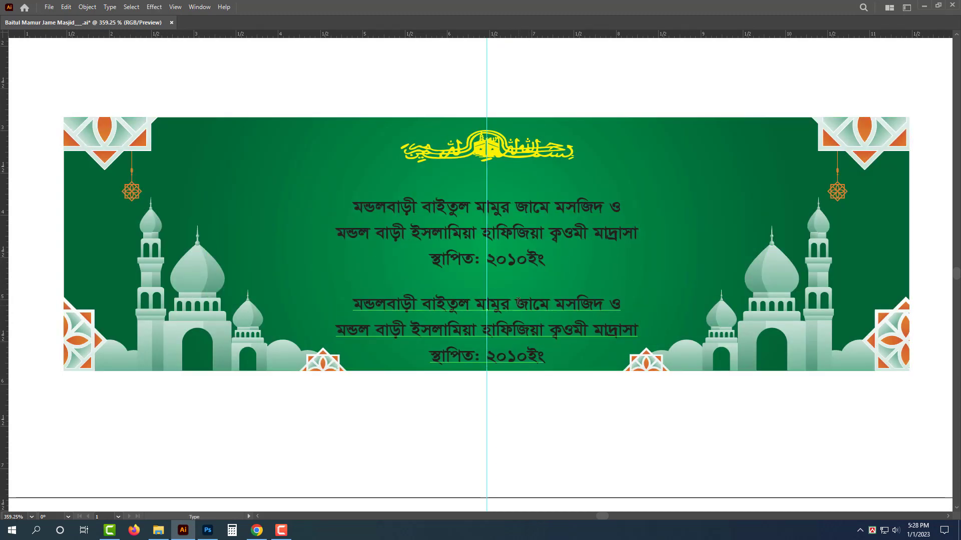
key("ctrl+v")
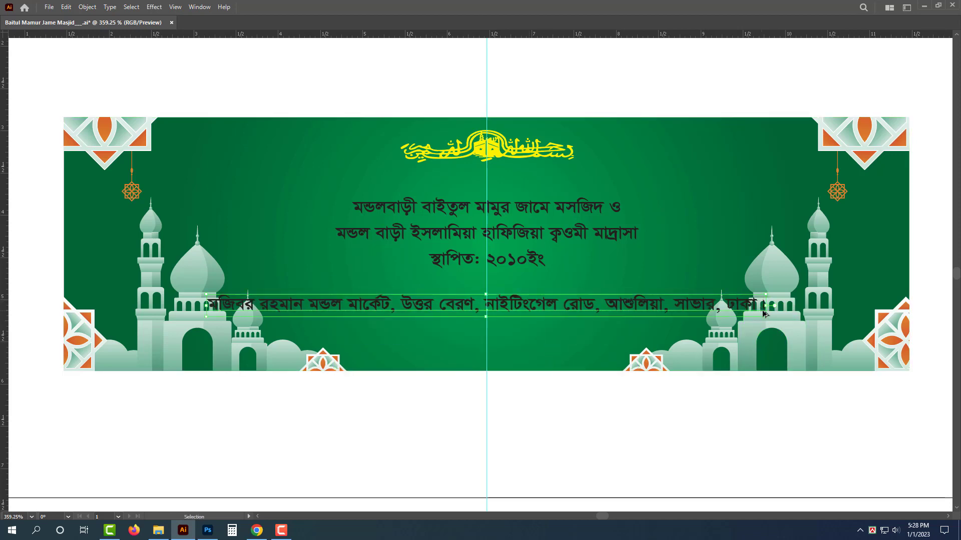
- Shrink the address line about its centre and place it just above the small stars at the banner's lower edge
left_click_drag(766, 305, 673, 306)
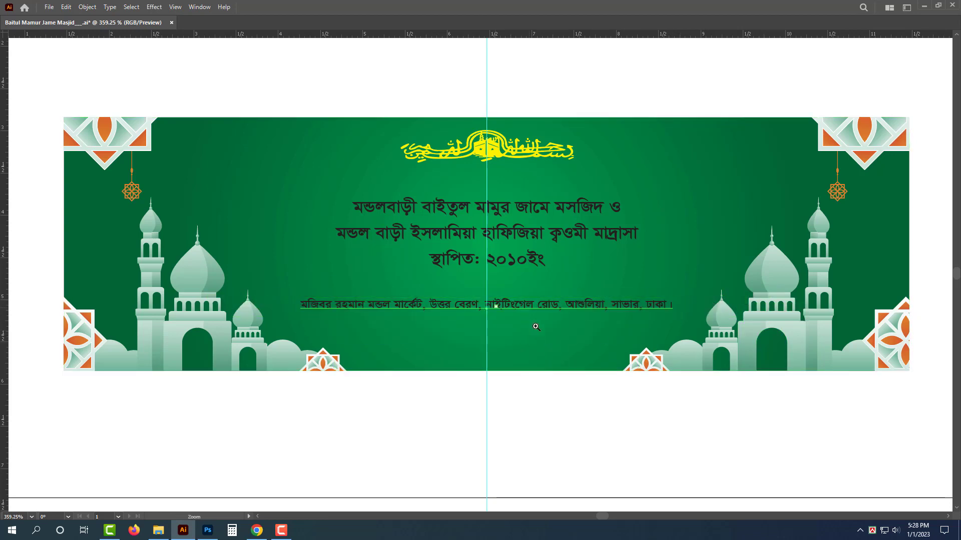
scroll(500, 304, "up", 2)
left_click_drag(532, 305, 481, 334)
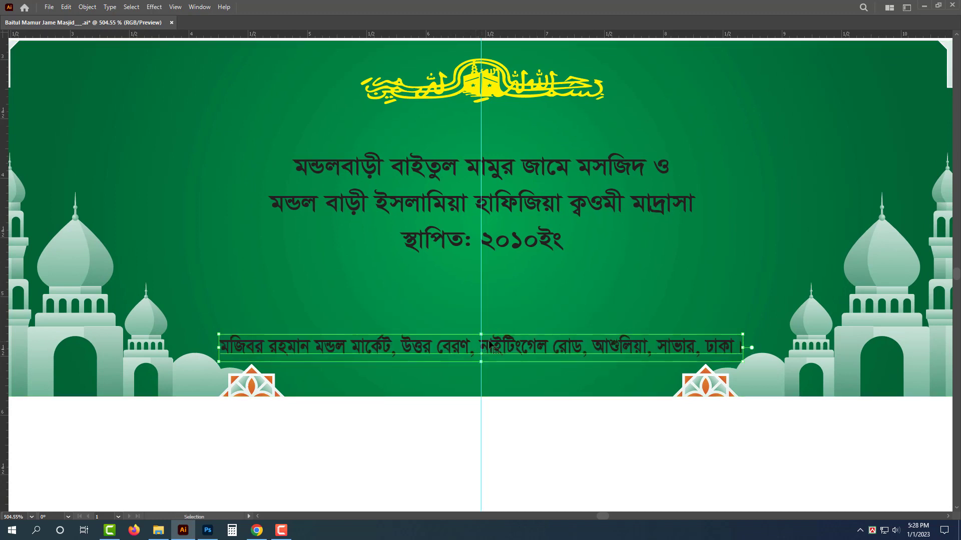
- Fill the address line with white and slightly adjust its height
key("Tab")
left_click(786, 192)
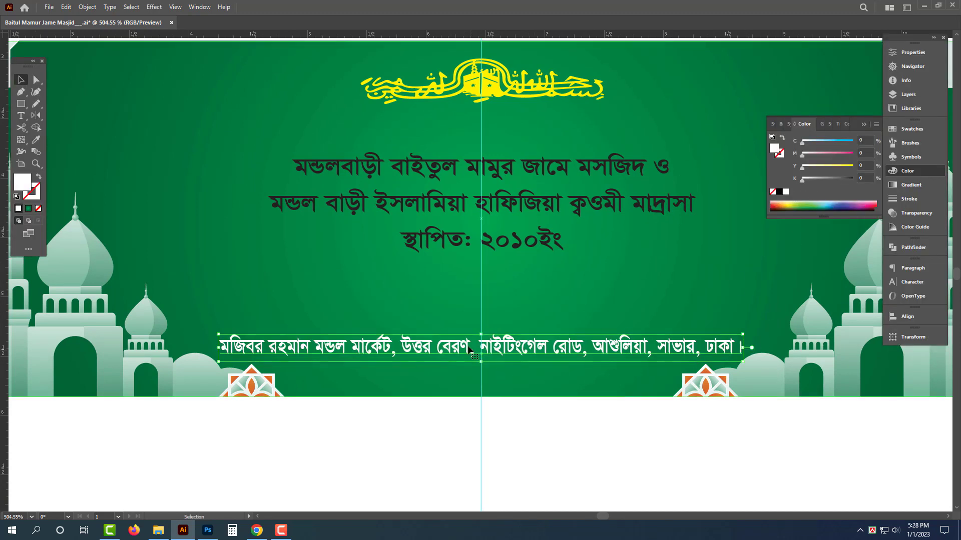
left_click_drag(484, 361, 483, 360)
left_click(594, 457)
left_click_drag(534, 442, 513, 449)
left_click_drag(513, 450, 471, 441)
- Separate the line "স্থাপিত: ২০১০ইং" from the title block into its own text object directly above the address line
double_click(493, 257)
triple_click(480, 259)
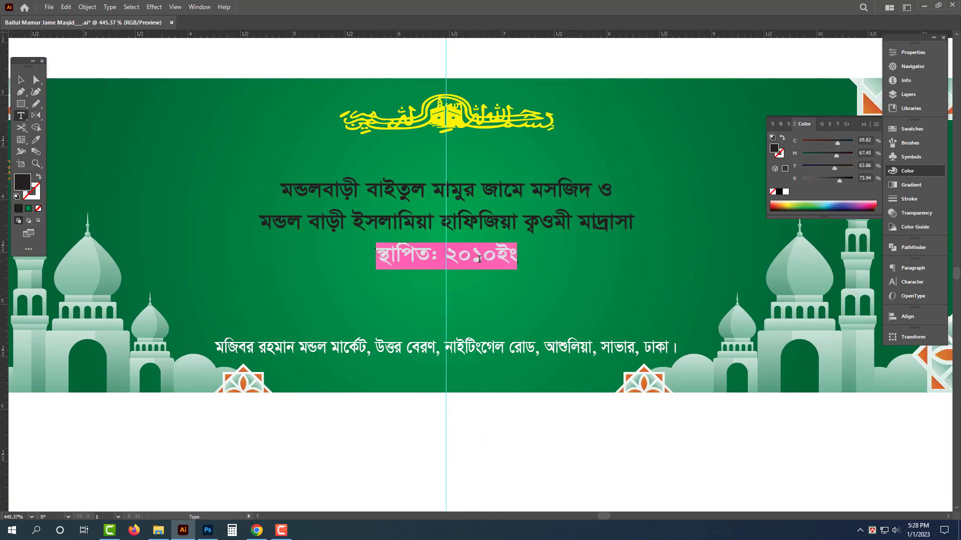
key("BackSpace")
key("Escape")
left_click_drag(475, 224, 478, 315)
double_click(473, 305)
key("ctrl+a")
key("ctrl+v")
key("Escape")
- Enlarge the two-line mosque and madrasa title proportionally about its centre
left_click(449, 236)
scroll(475, 224, "down", 1)
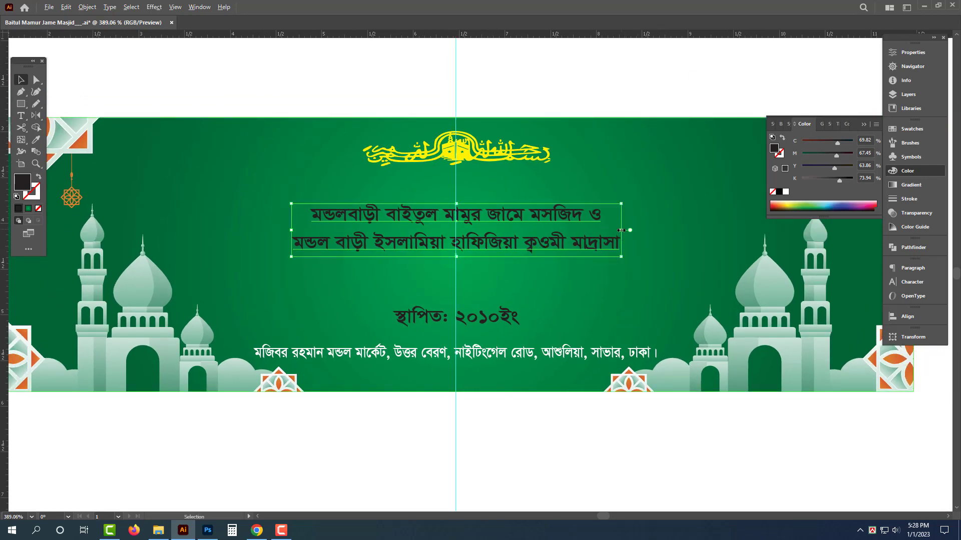
left_click_drag(621, 230, 691, 226)
- Set the two-line title's font to Li Saboj Charulota ANSI V2
key("t")
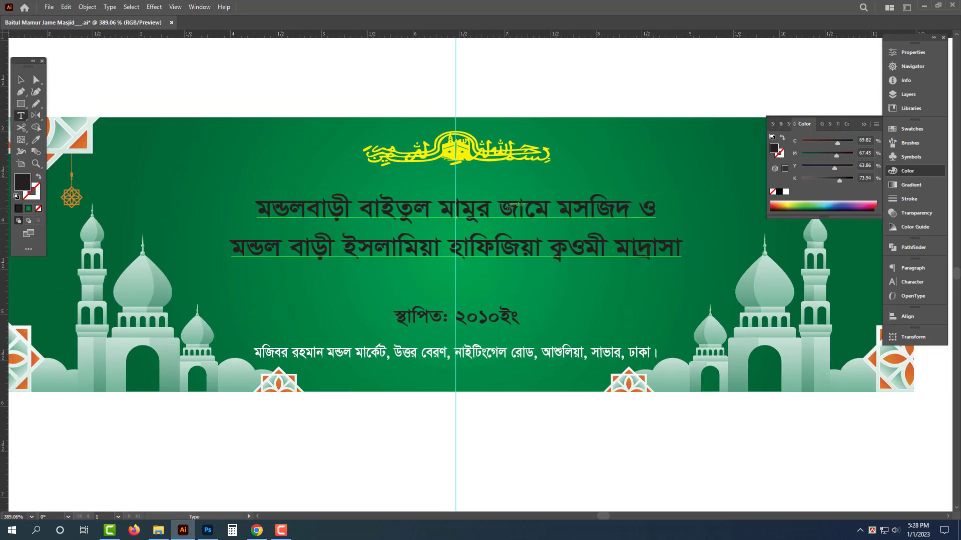
triple_click(507, 206)
key("Escape")
key("ctrl+shift+a")
key("ctrl+t")
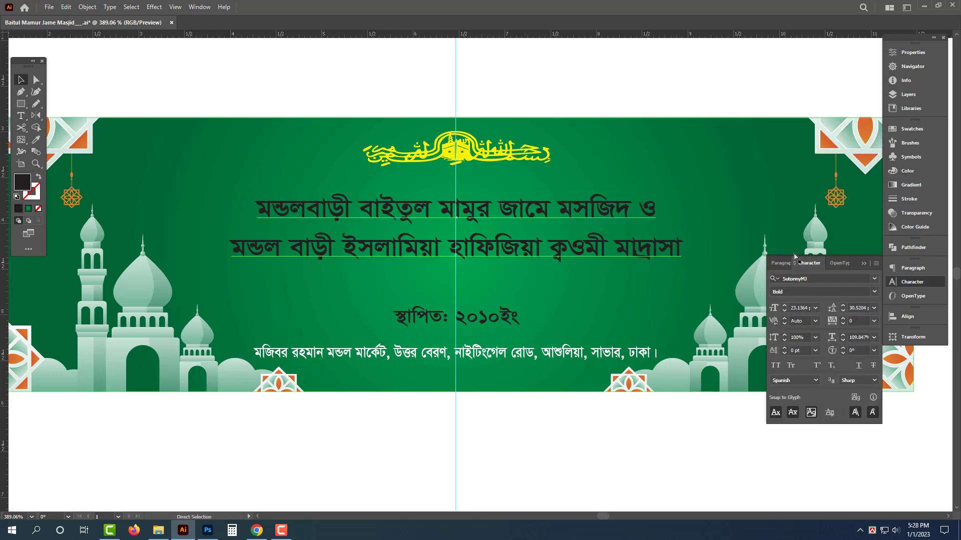
left_click(824, 279)
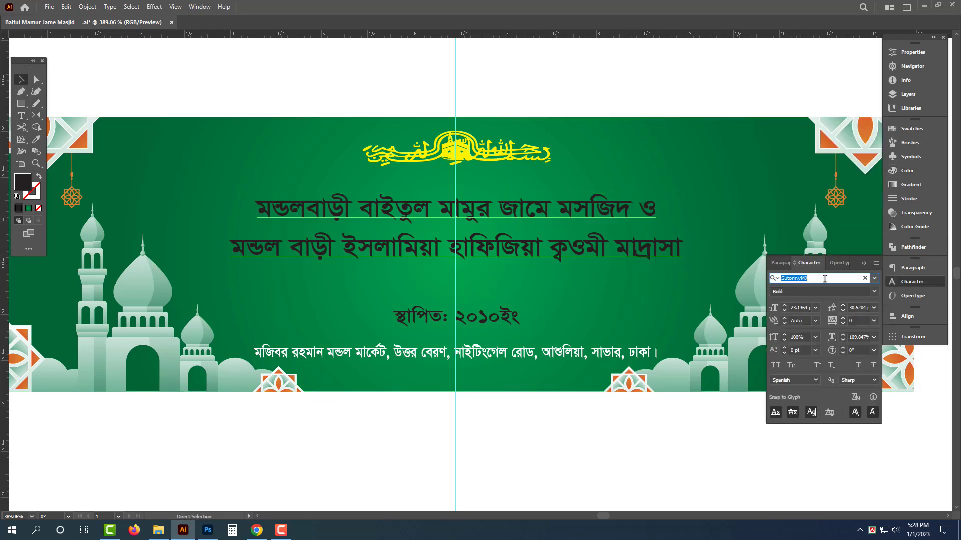
type("li")
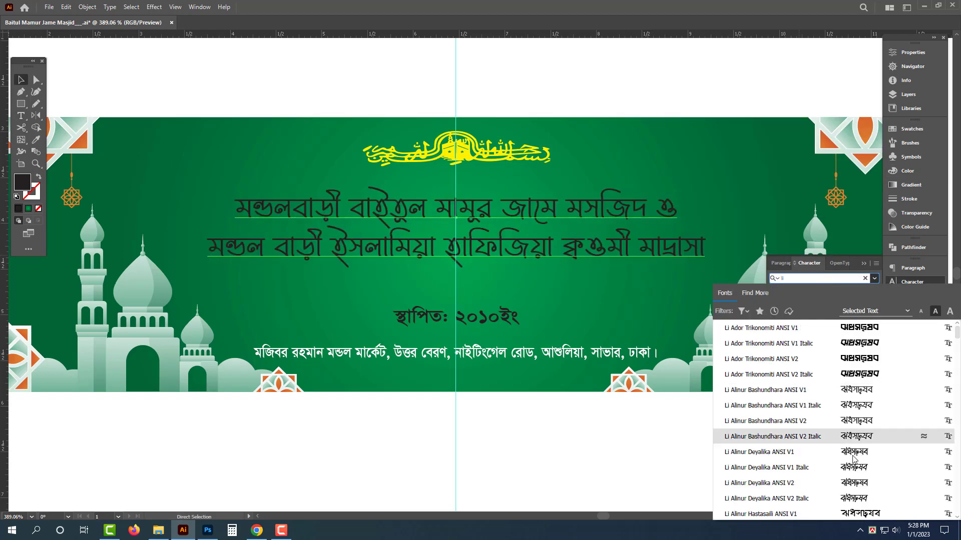
scroll(854, 450, "down", 10)
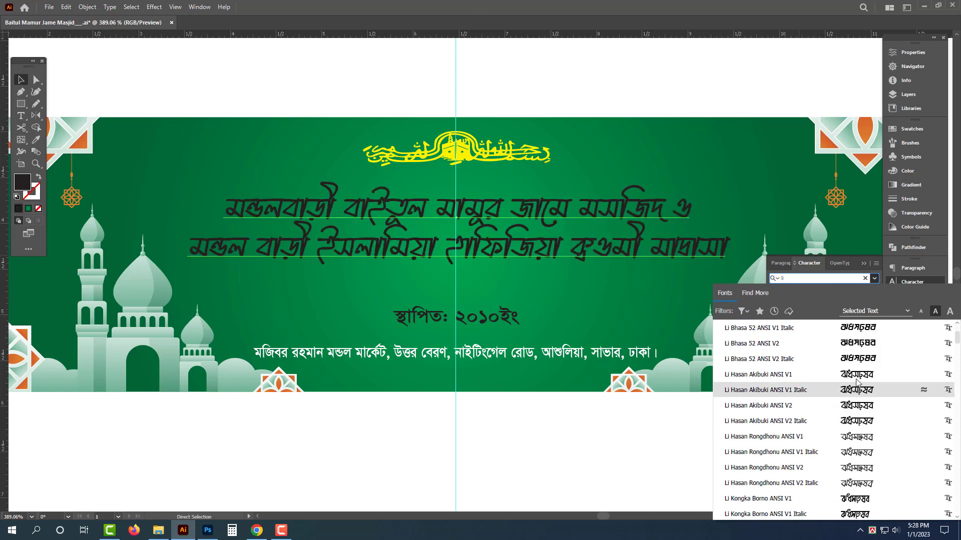
scroll(858, 425, "down", 4)
scroll(863, 450, "down", 3)
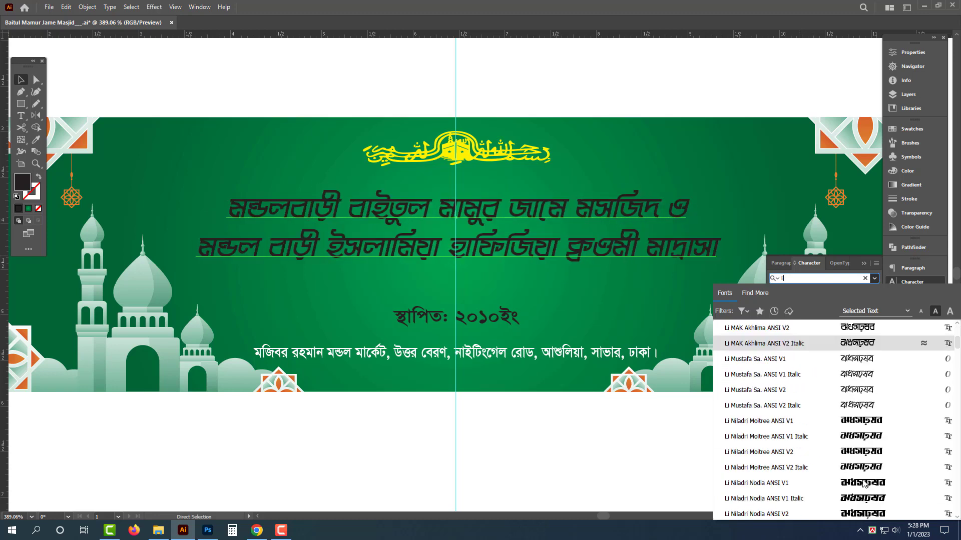
scroll(864, 441, "down", 3)
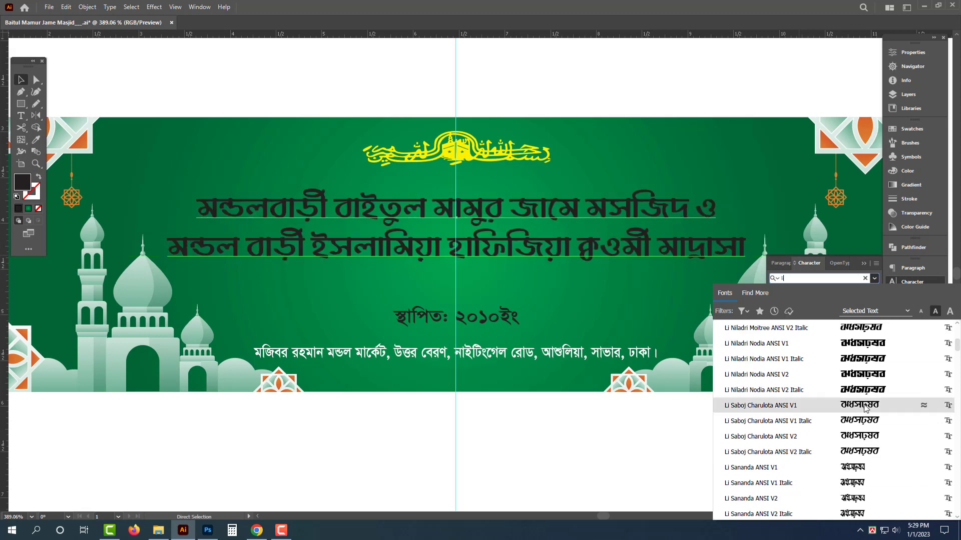
left_click(868, 437)
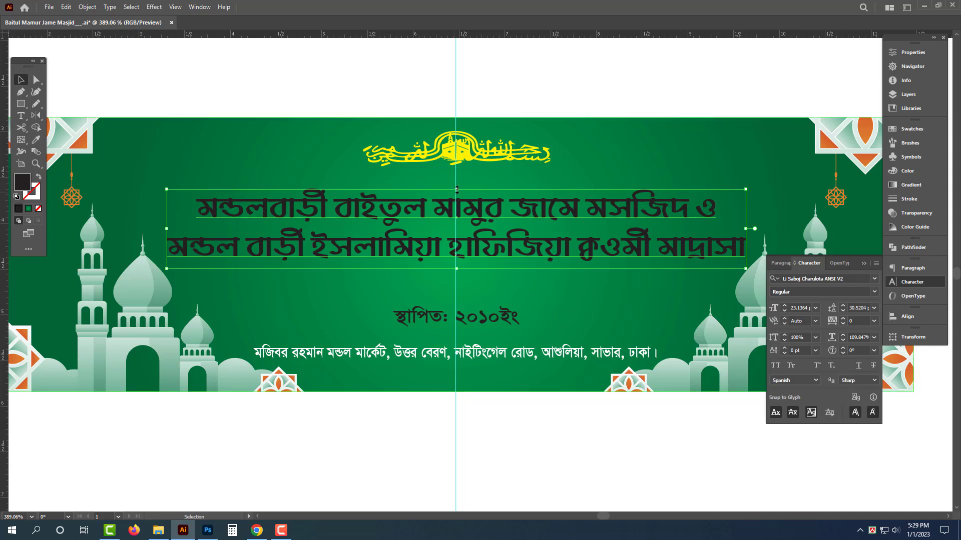
- Stretch the two-line title vertically to a font size of about 28.5 pt, keeping its width
left_click_drag(457, 189, 456, 170)
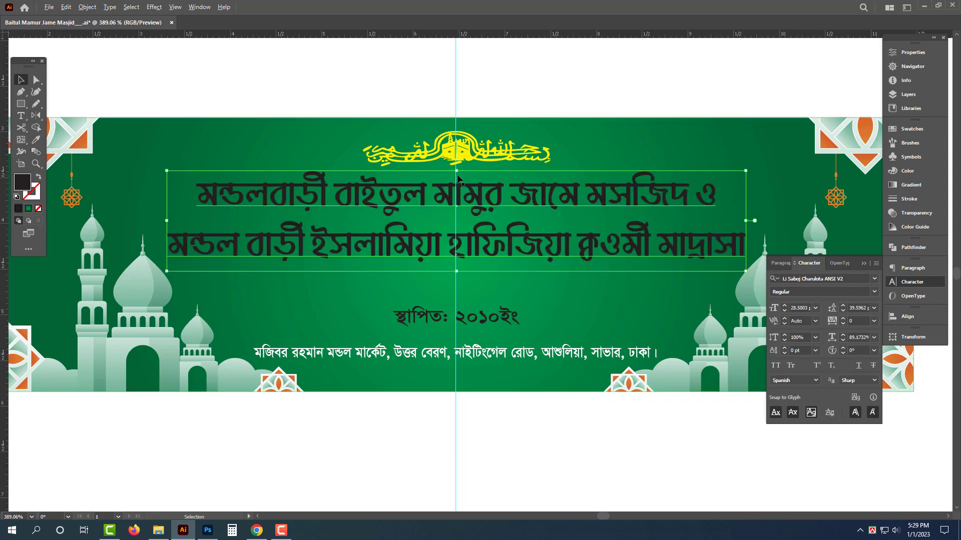
key("t")
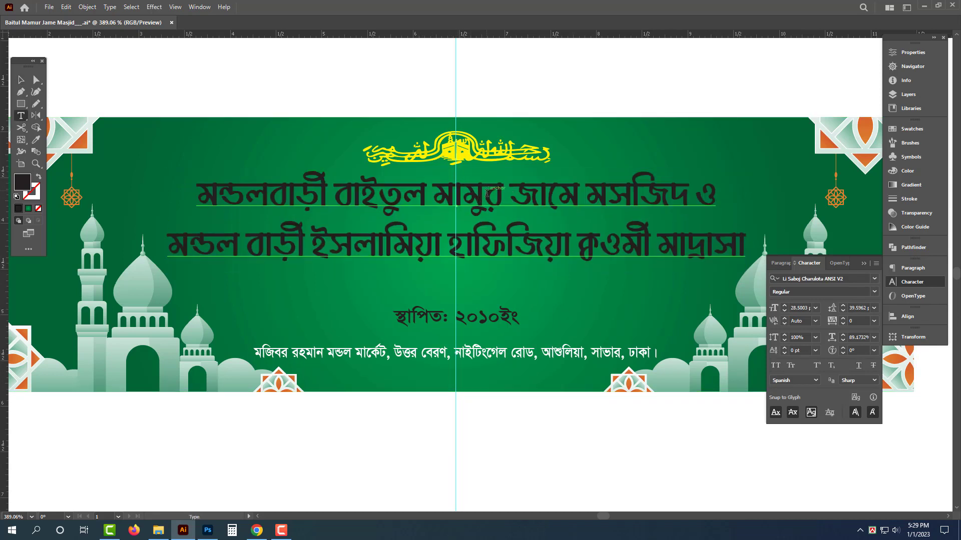
- Set the font size of the title's first line to 38 pt
triple_click(487, 193)
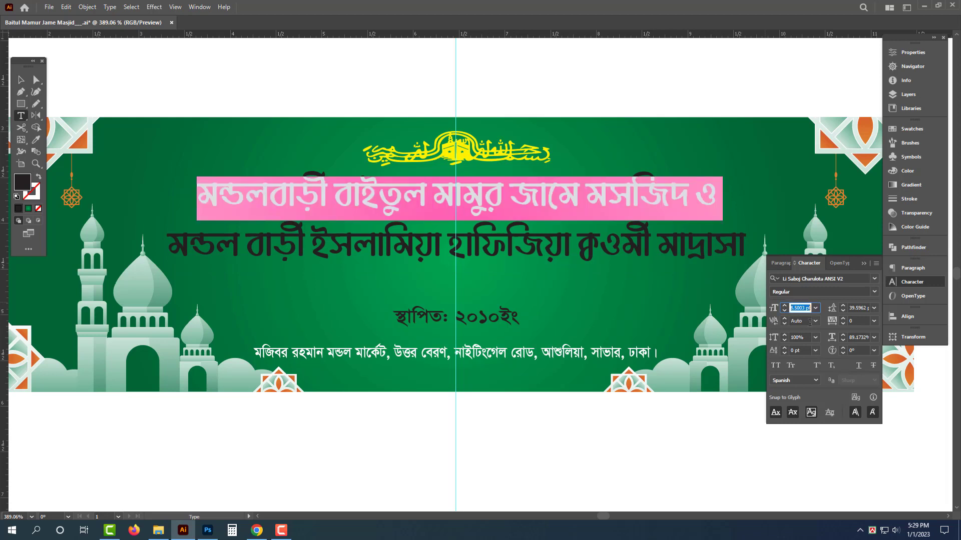
type("40")
key("Return")
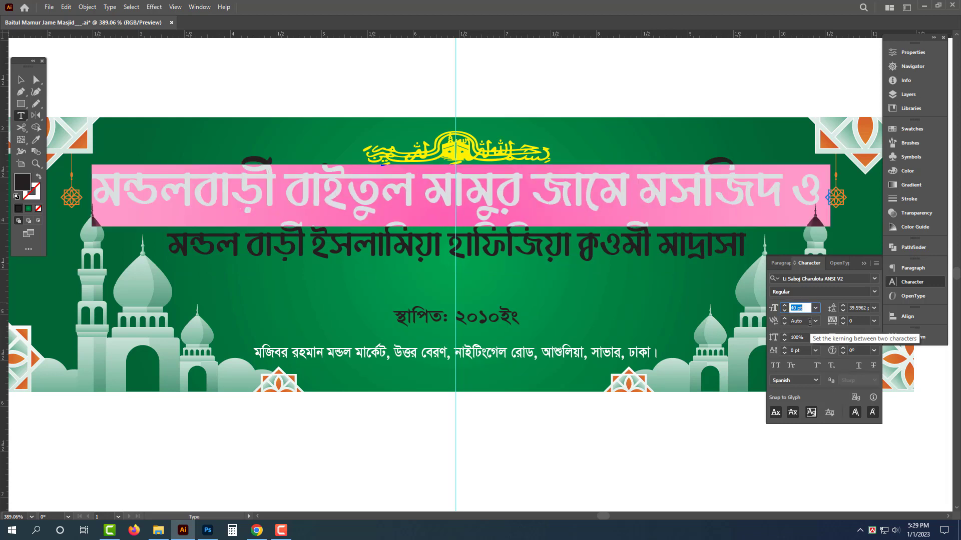
key("Down")
key("Down")
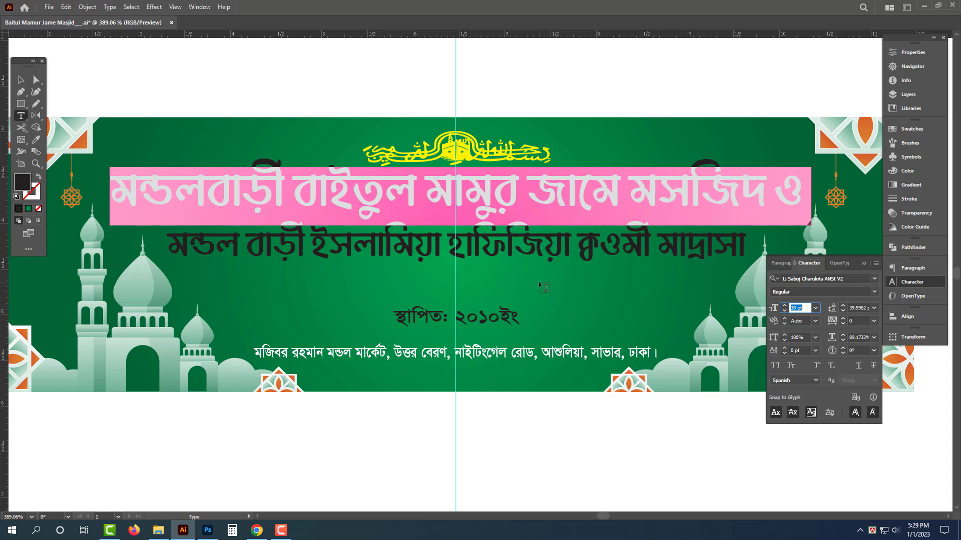
key("Escape")
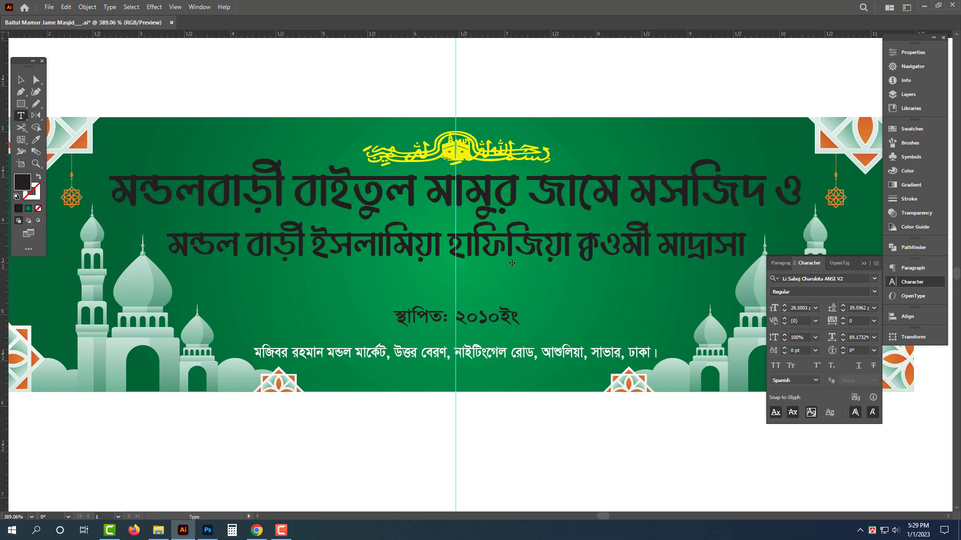
- Reshape the two-line title to be taller and slightly narrower about its centre, and fill it with white
left_click_drag(456, 272, 456, 291)
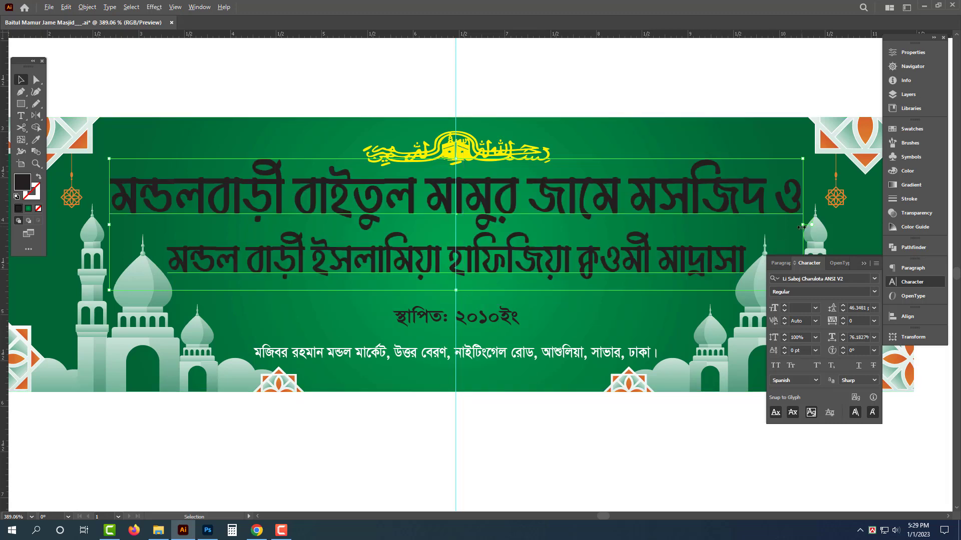
left_click_drag(798, 223, 781, 245)
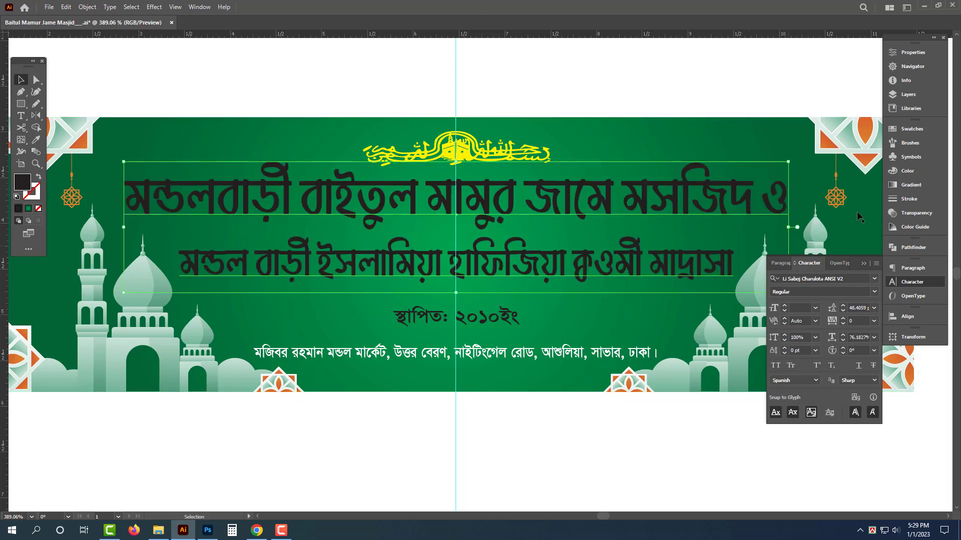
left_click(906, 171)
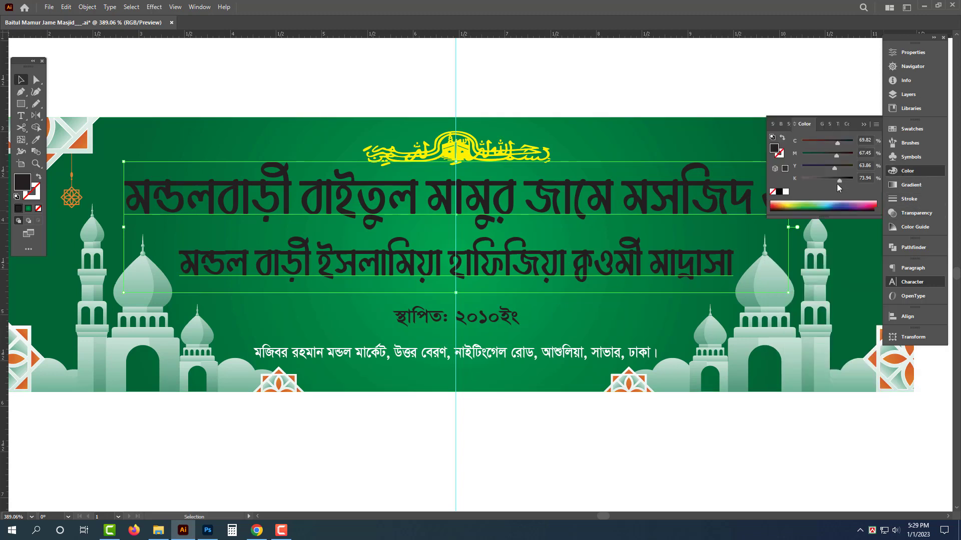
left_click(785, 193)
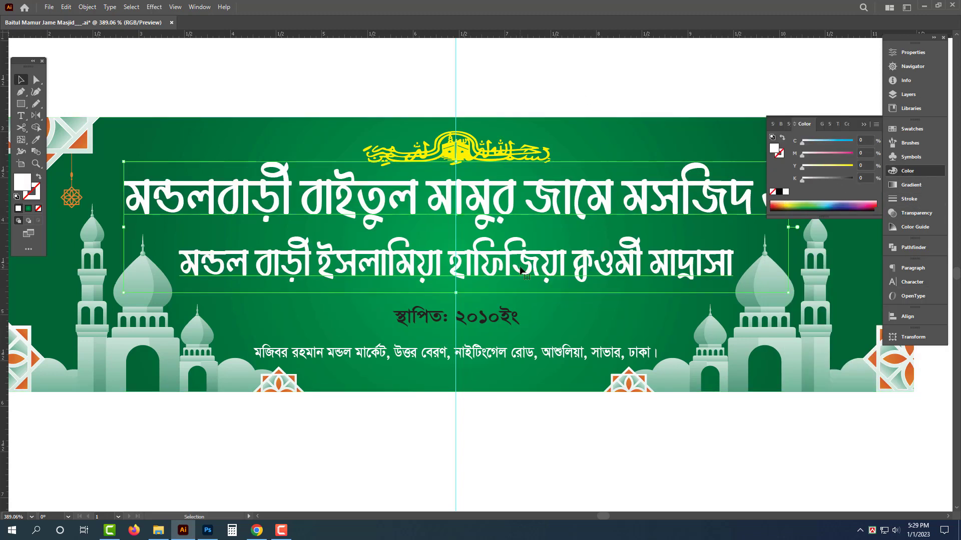
- Widen the two-line title's line spacing slightly and shrink the title about its centre
key("alt+Down")
key("alt+Down")
key("alt+Up")
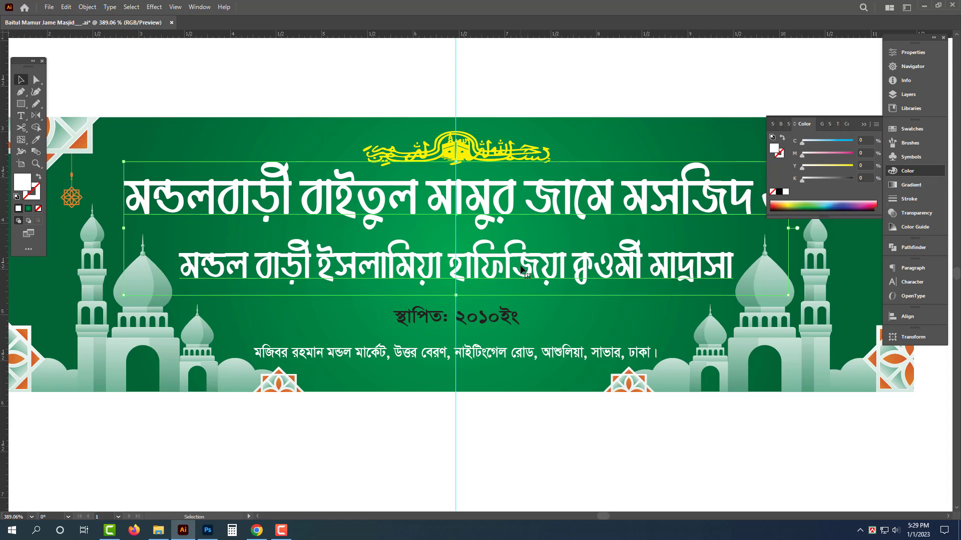
left_click_drag(124, 229, 141, 228)
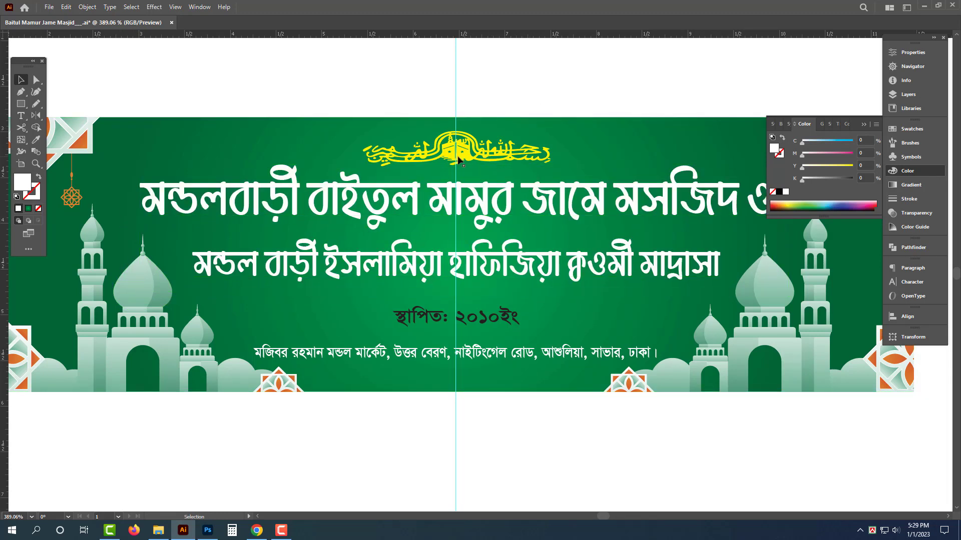
- Shrink the yellow calligraphy slightly about its centre
left_click(549, 149)
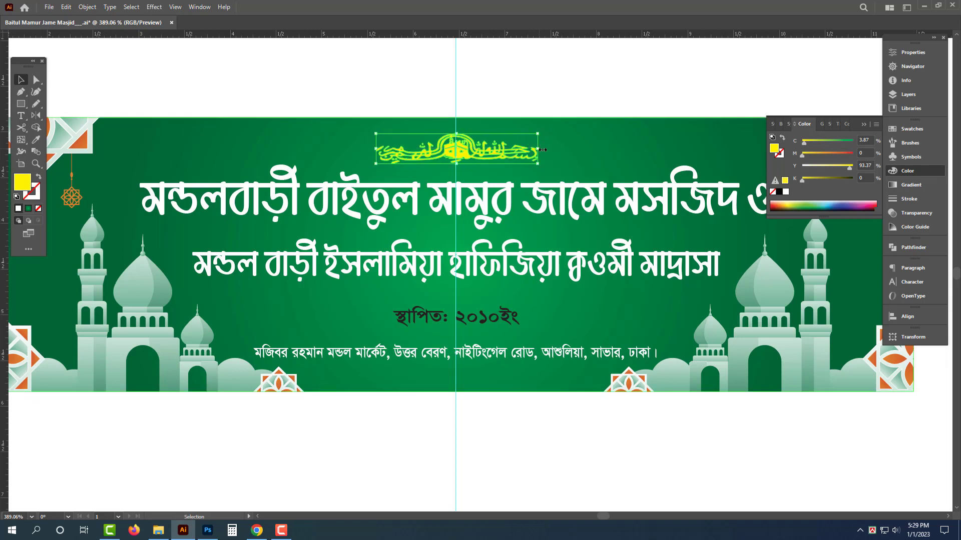
left_click(543, 95)
key("Tab")
scroll(537, 102, "down", 2)
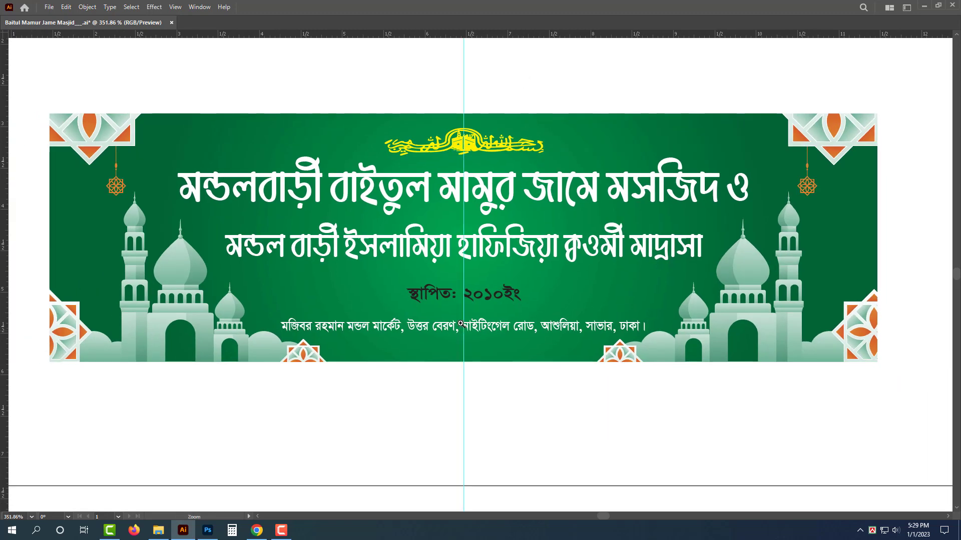
- Nudge the white address line slightly upward
left_click(511, 343)
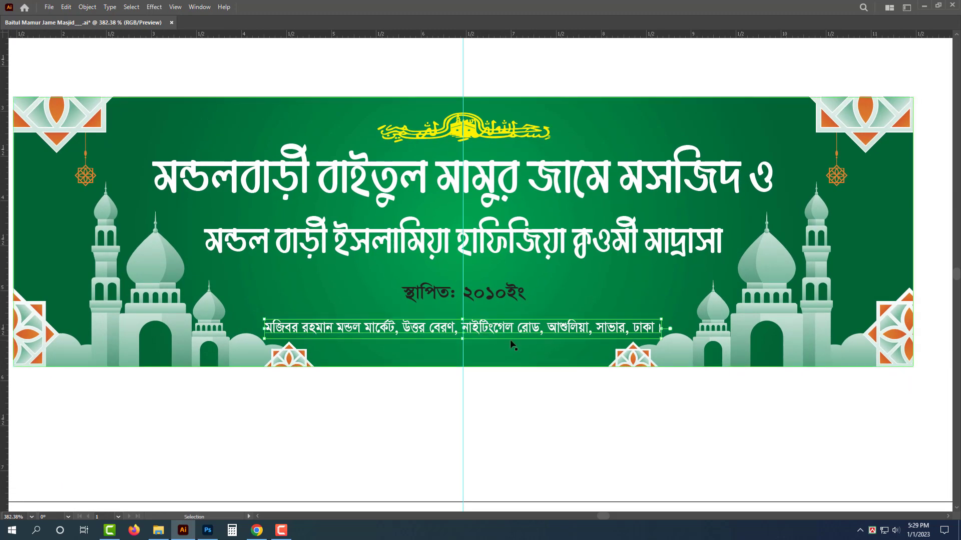
key("Up")
left_click(514, 431)
scroll(514, 431, "up", 2)
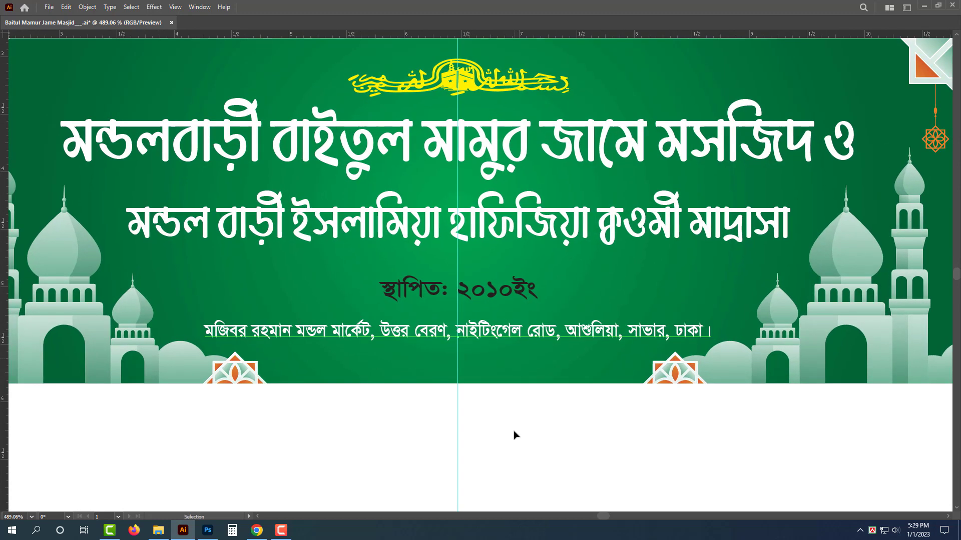
- Draw a white rectangle about 1.73 by 0.28 in over the "স্থাপিত: ২০১০ইং" line
key("Tab")
left_click(20, 102)
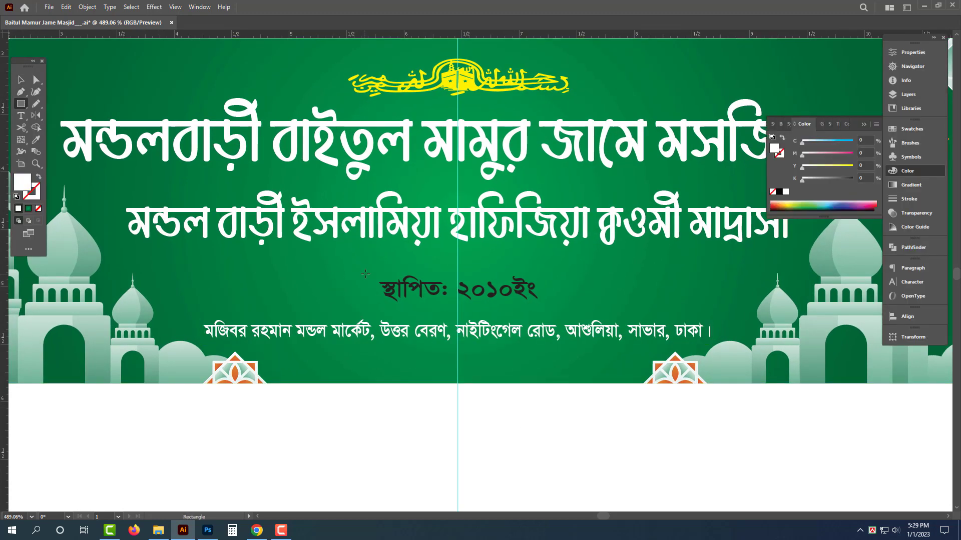
left_click_drag(359, 271, 558, 301)
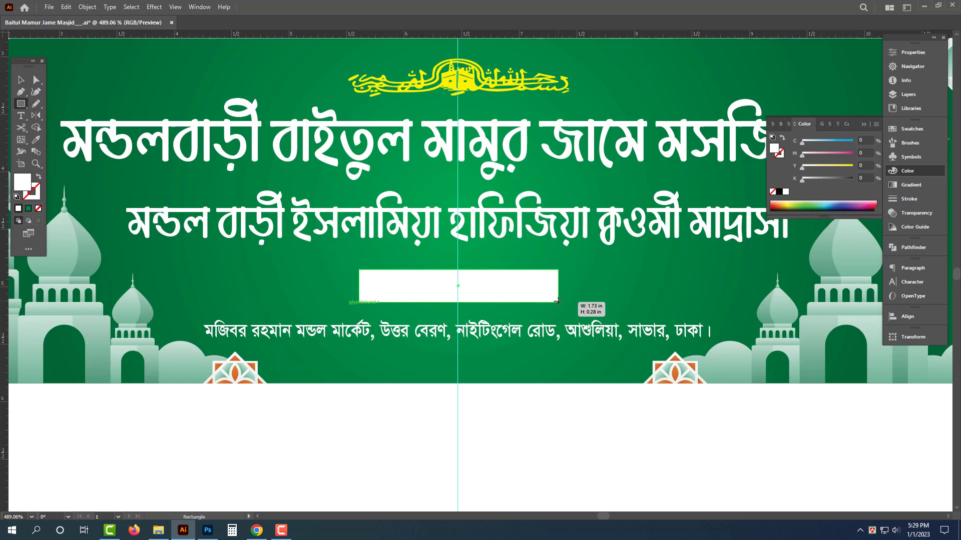
key("v")
- Move the Color panel to the start of its docked group and set the rectangle's fill to K 5%
left_click_drag(908, 171, 916, 131)
left_click(908, 129)
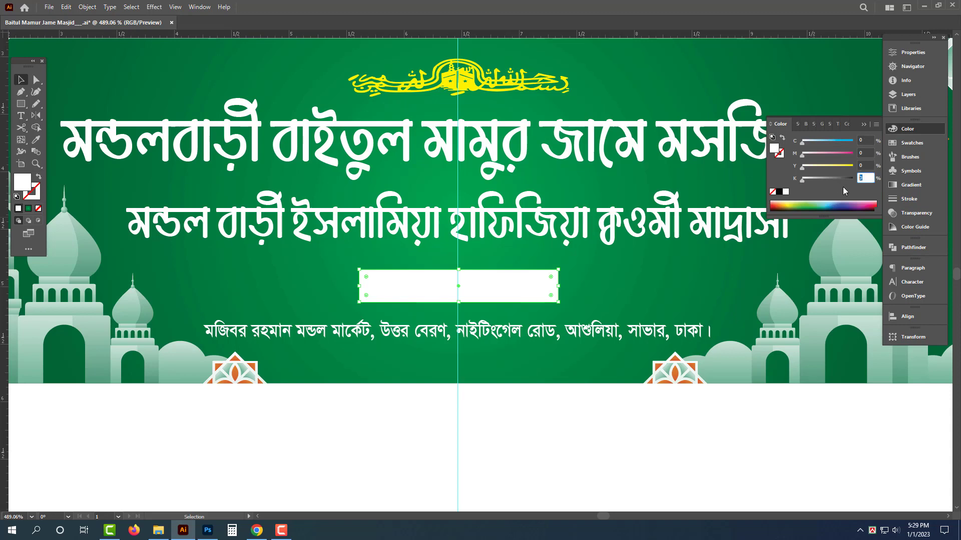
type("5")
key("Return")
- Round the light grey rectangle's lower-left and upper-right corners to the maximum radius
scroll(527, 292, "up", 2)
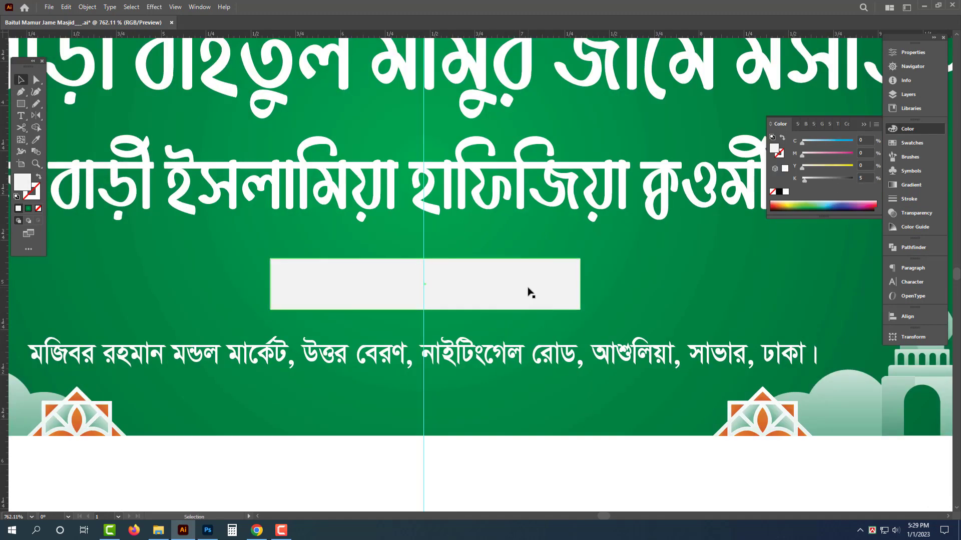
key("ctrl")
mouse_move(323, 290)
left_mouse_down()
mouse_move(350, 279)
mouse_move(340, 292)
left_mouse_up()
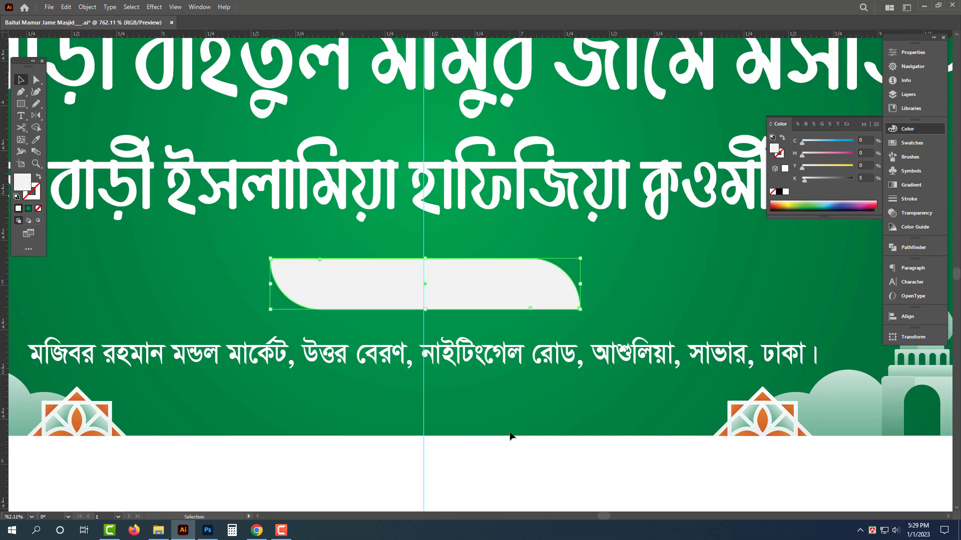
key("a")
key("v")
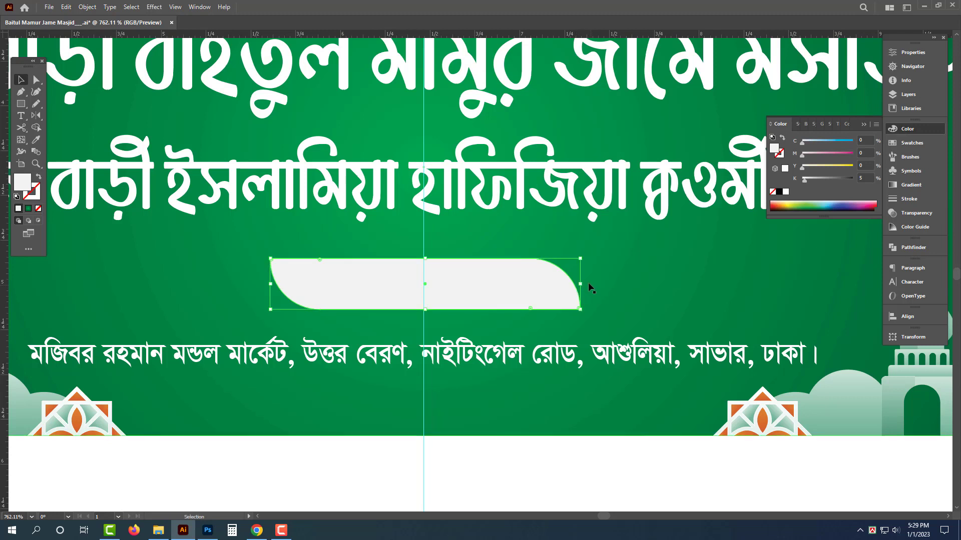
- Make a mirrored copy of the rounded grey shape in the same place and fill the copy with black
left_click_drag(569, 260, 169, 271)
key("o")
left_click_drag(471, 304, 505, 297)
key("v")
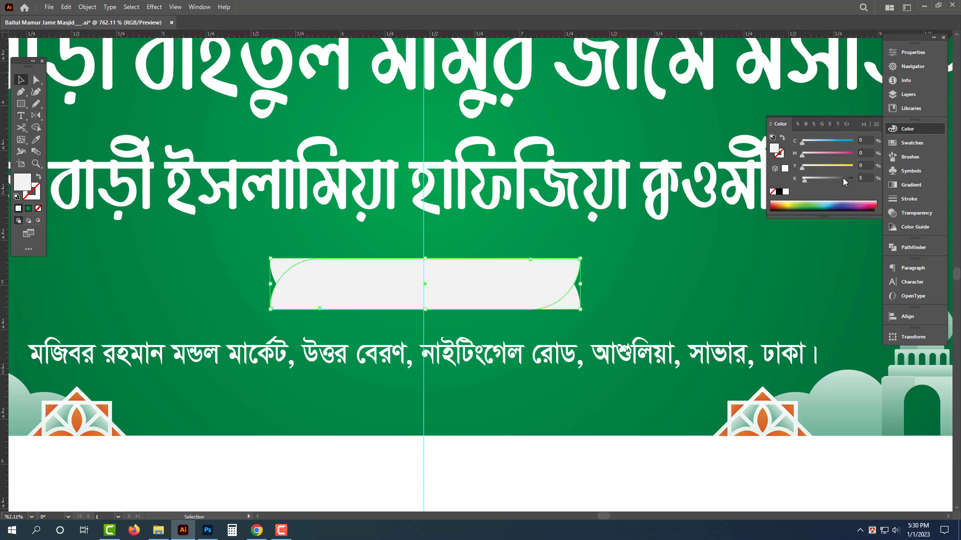
left_click(780, 192)
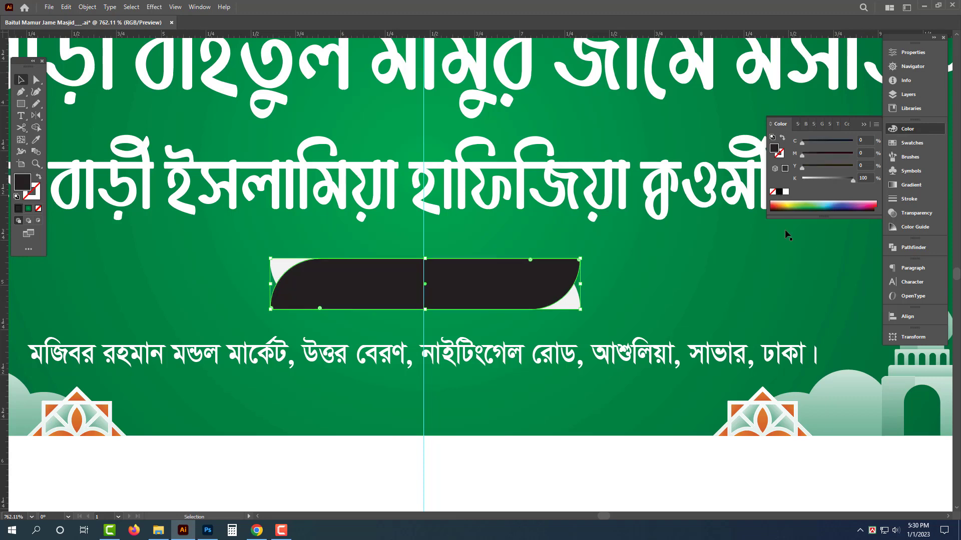
- Bring the light grey shape in front of its black mirrored copy
left_click(577, 306)
key("ctrl+y")
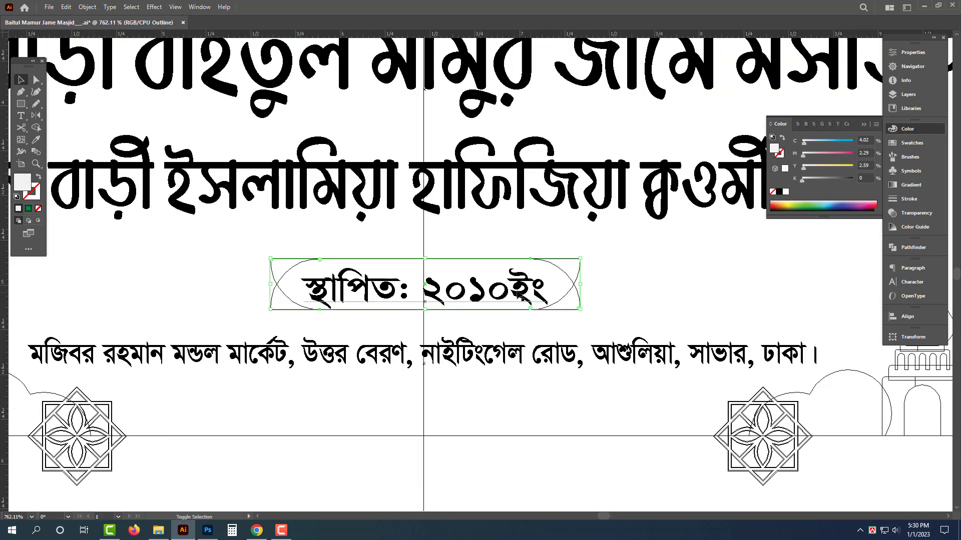
key("a")
key("ctrl+y")
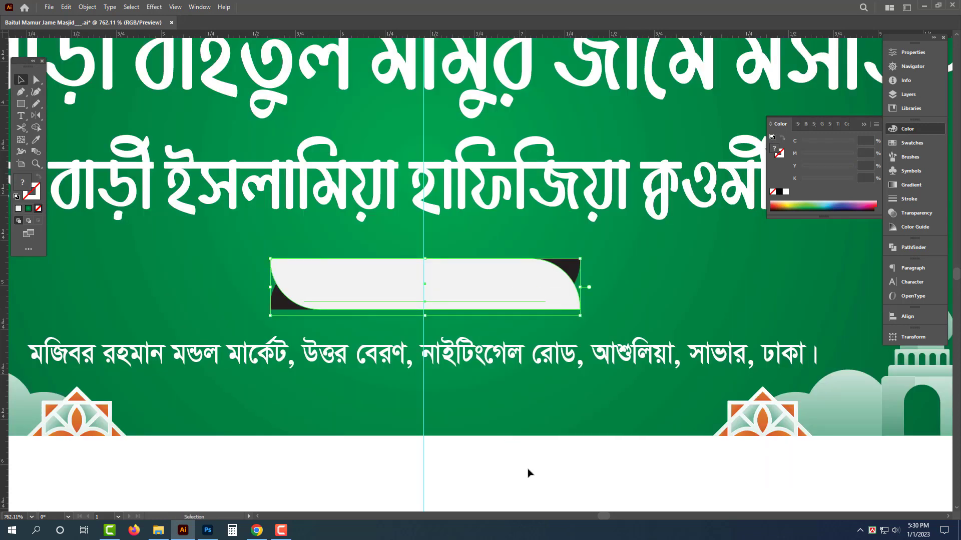
- Bring the hidden "স্থাপিত: ২০১০ইং" text in front of the grey and black shapes
key("v")
left_click(521, 281)
key("ctrl+y")
left_click(473, 295)
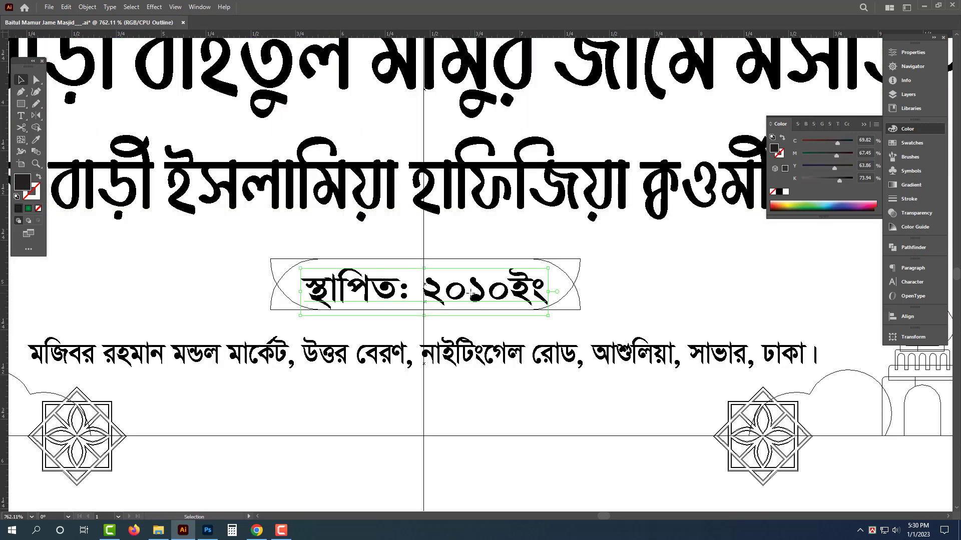
key("ctrl+shift+bracketright")
key("ctrl+y")
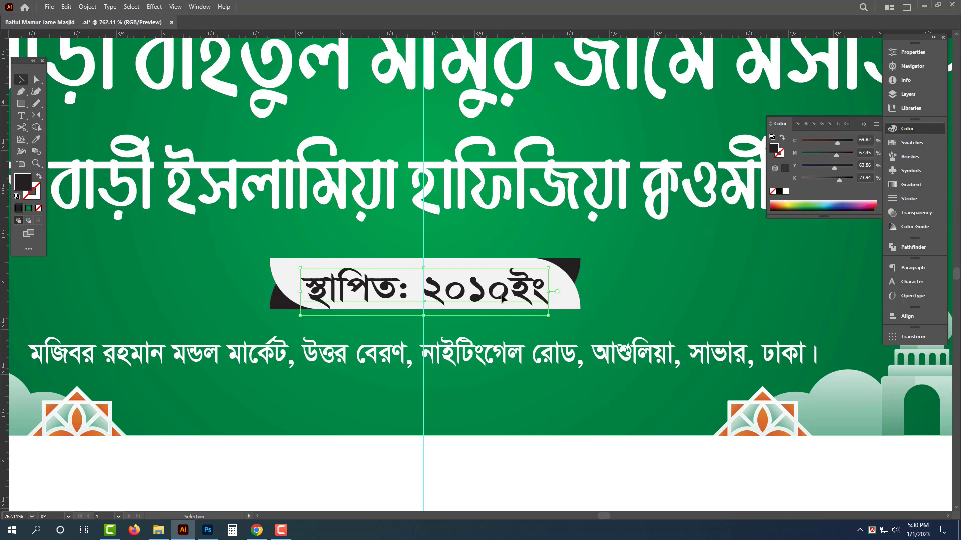
- Shrink the "স্থাপিত: ২০১০ইং" text slightly and centre it on the light grey shape
left_click_drag(501, 299, 542, 288)
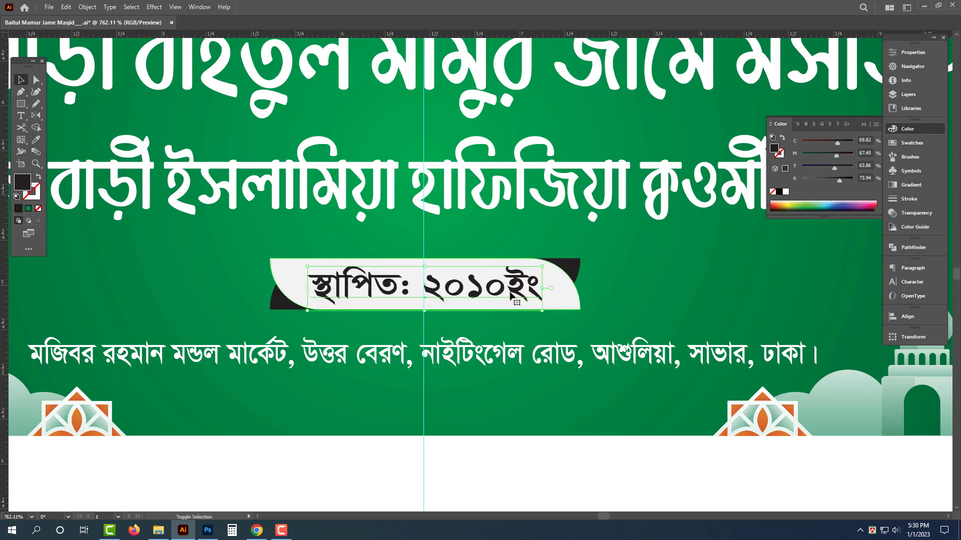
left_click(629, 468)
left_click(581, 287)
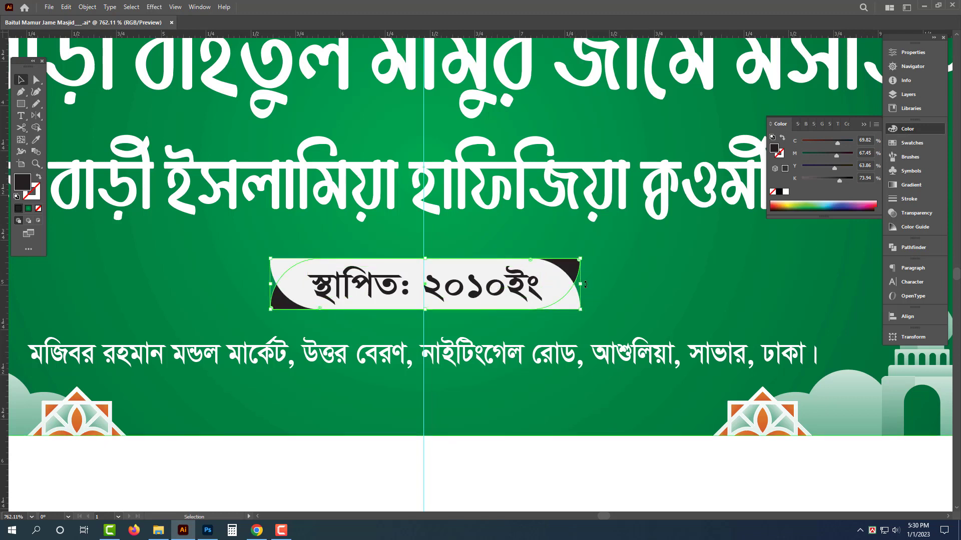
left_click(590, 457)
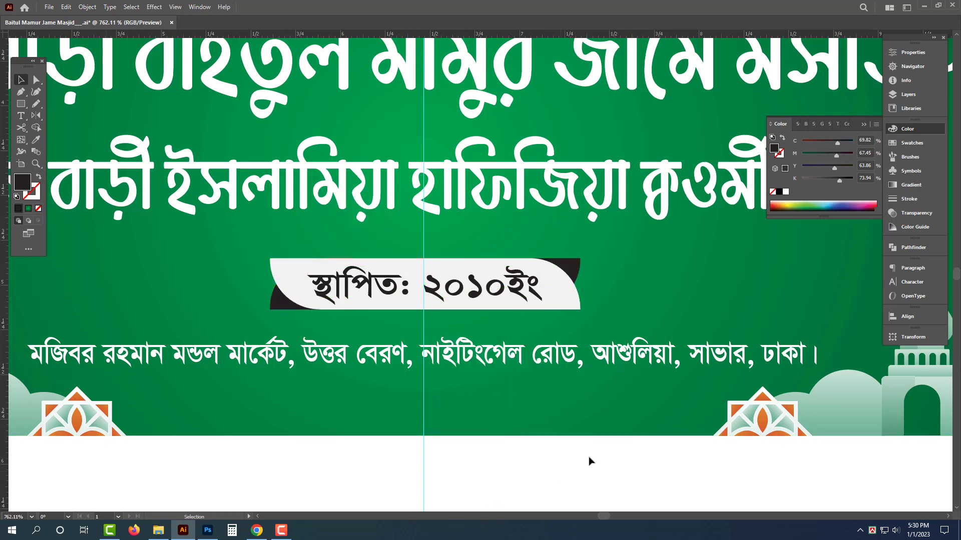
scroll(495, 294, "up", 2)
left_click(599, 292)
key("a")
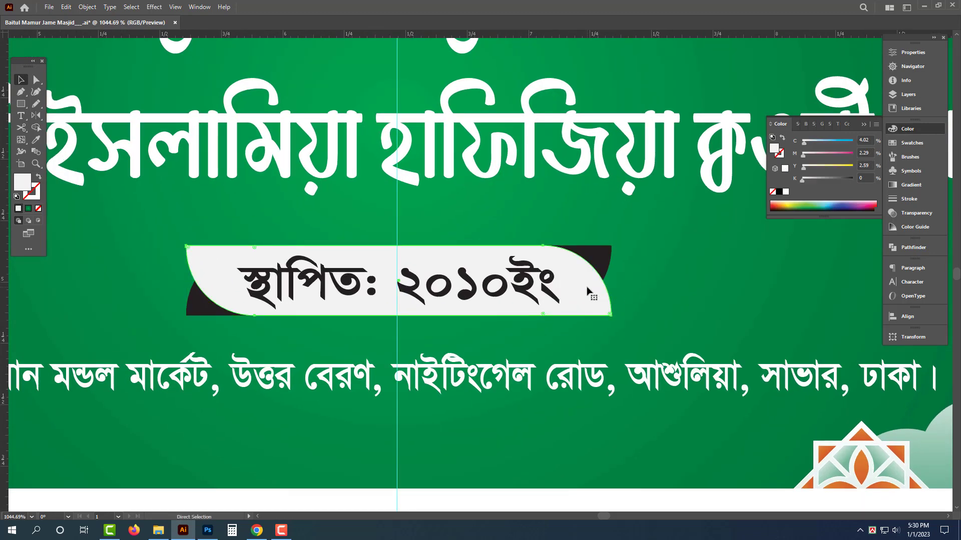
left_click_drag(547, 285, 478, 378)
- Try stretching the two-line title downward with slightly wider line spacing
key("Tab")
scroll(515, 437, "down", 2)
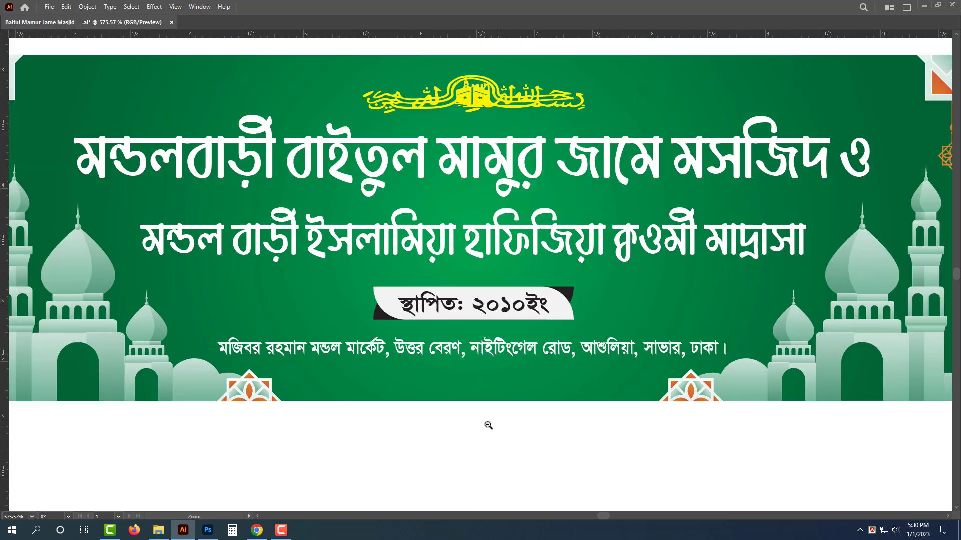
left_click_drag(489, 425, 518, 464)
left_click(508, 314)
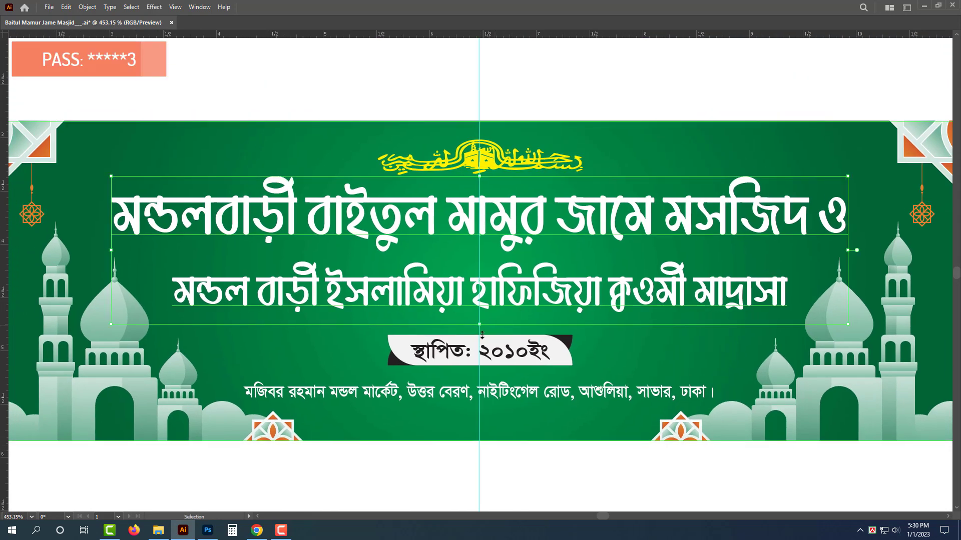
left_click_drag(482, 335, 482, 336)
scroll(594, 319, "up", 1)
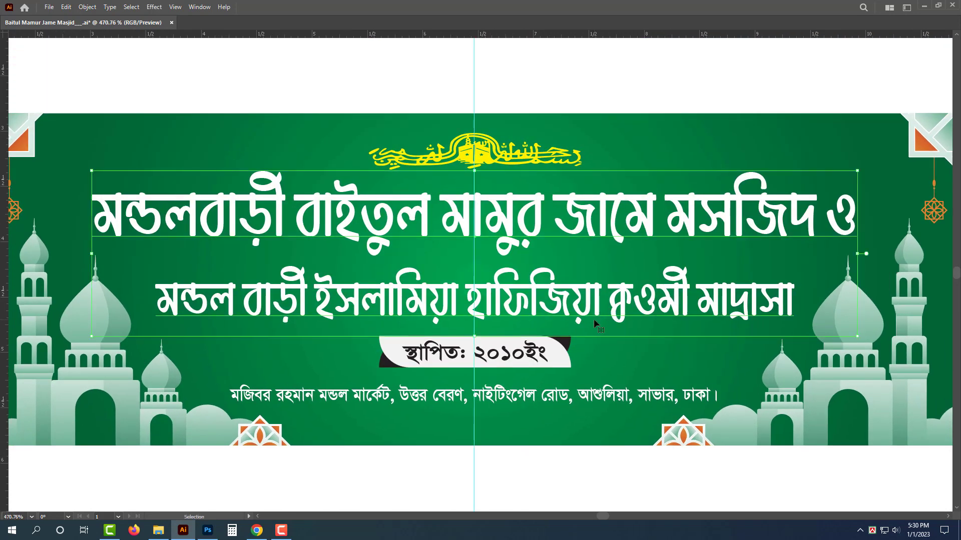
- Undo the last stretch and line spacing changes of the two-line title
key("Tab")
key("ctrl+z")
key("ctrl+z")
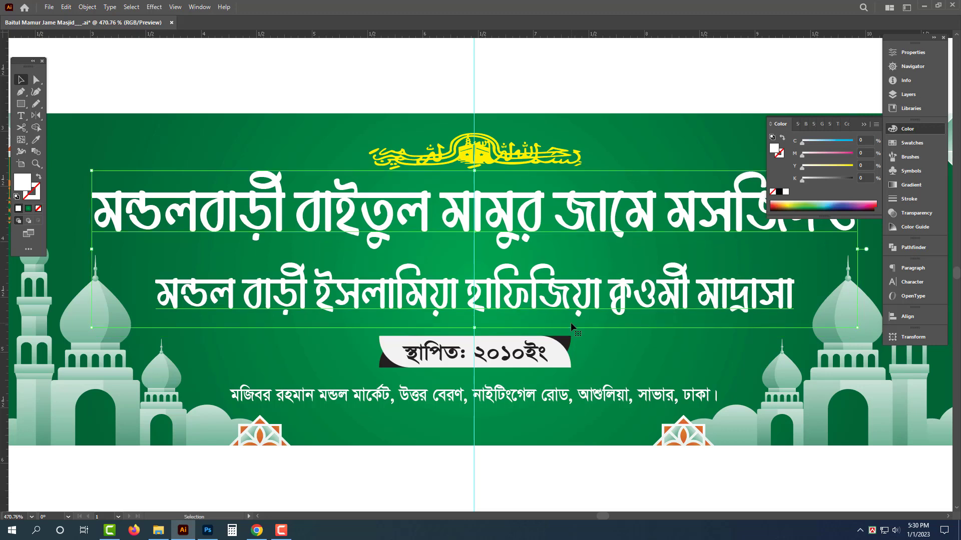
key("ctrl+shift+z")
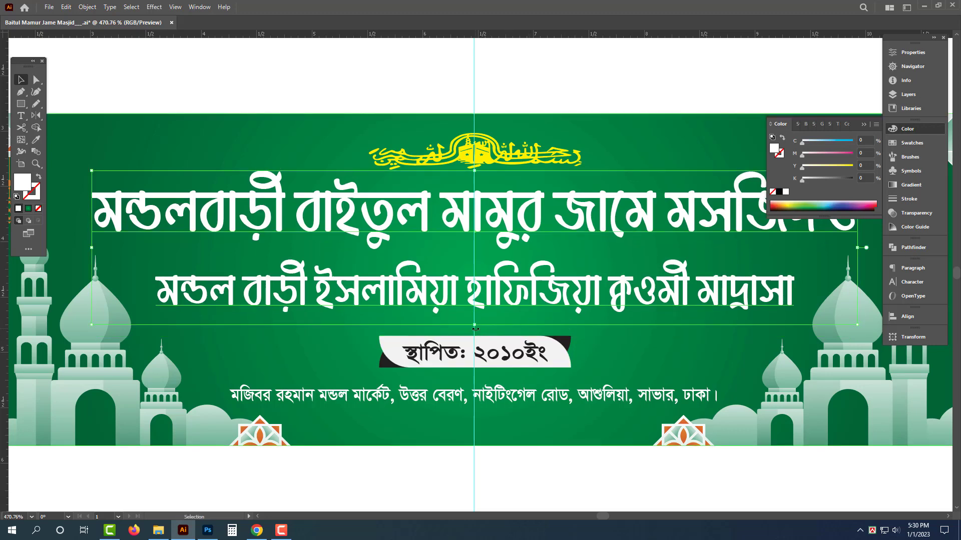
- Stretch the two-line title slightly downward and set its second line's font size to 32 pt
left_click_drag(474, 324, 476, 331)
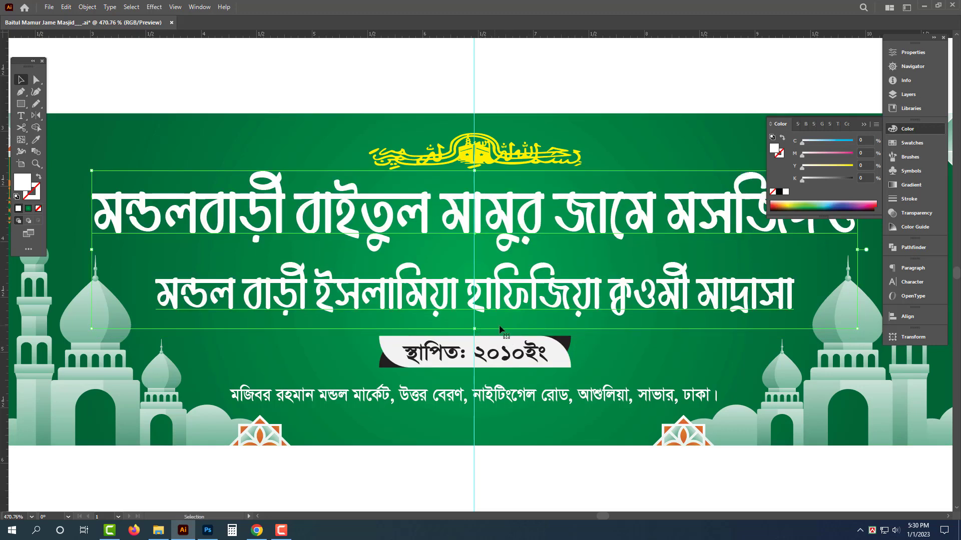
triple_click(543, 299)
left_click(906, 282)
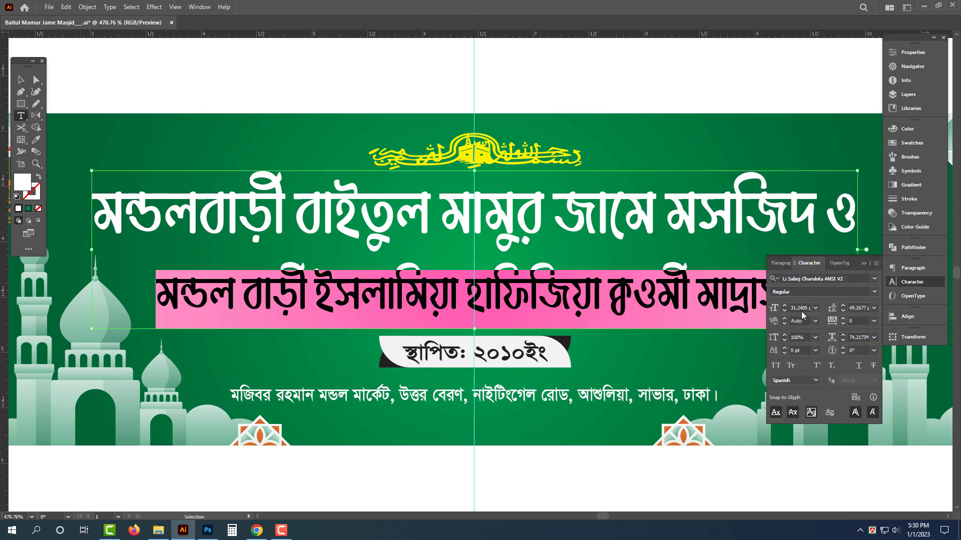
type("32")
key("Return")
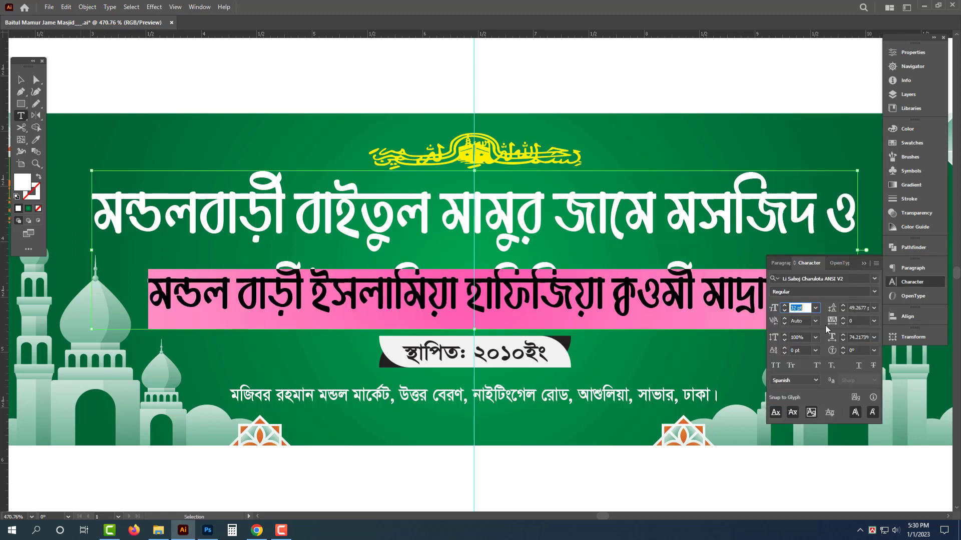
- Recolour the second title line pure yellow by setting its Y value to 100%
left_click(908, 129)
left_click(852, 165)
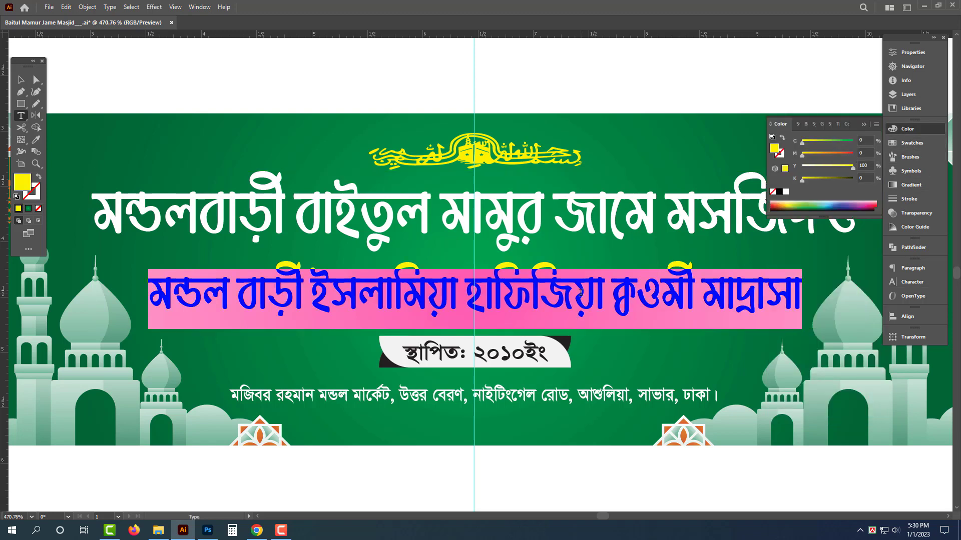
key("Escape")
key("Tab")
left_click(574, 104)
key("z")
left_click(490, 254, "alt")
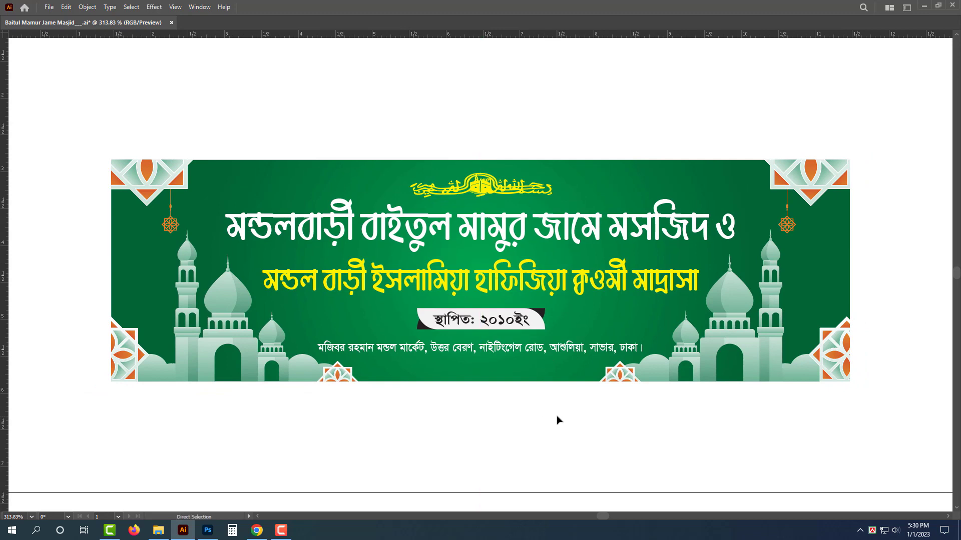
- Apply a black Multiply drop shadow to the two-line title with 75% opacity, 0.02 in X and Y offsets and 0.02 in blur
key("z")
left_click_drag(551, 287, 603, 329)
key("v")
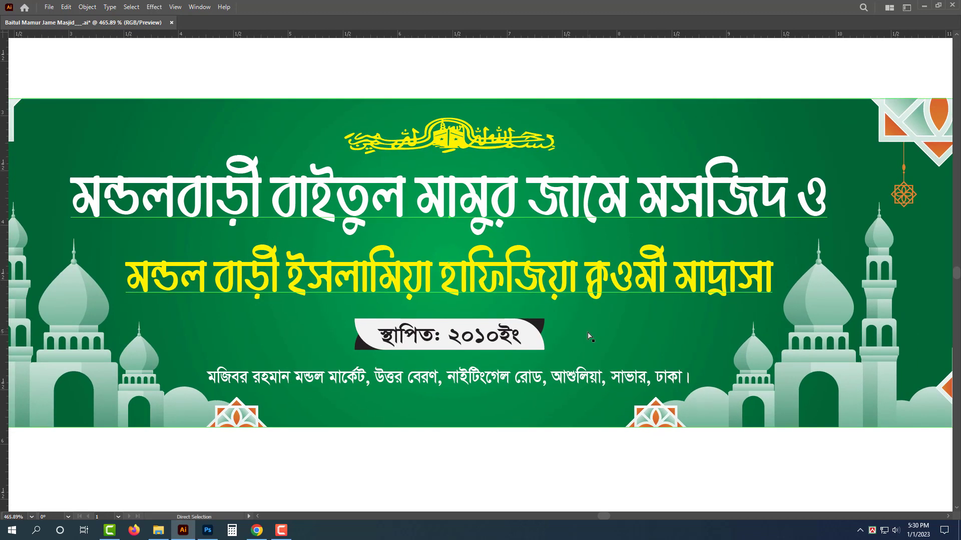
left_click(497, 258)
left_click(156, 9)
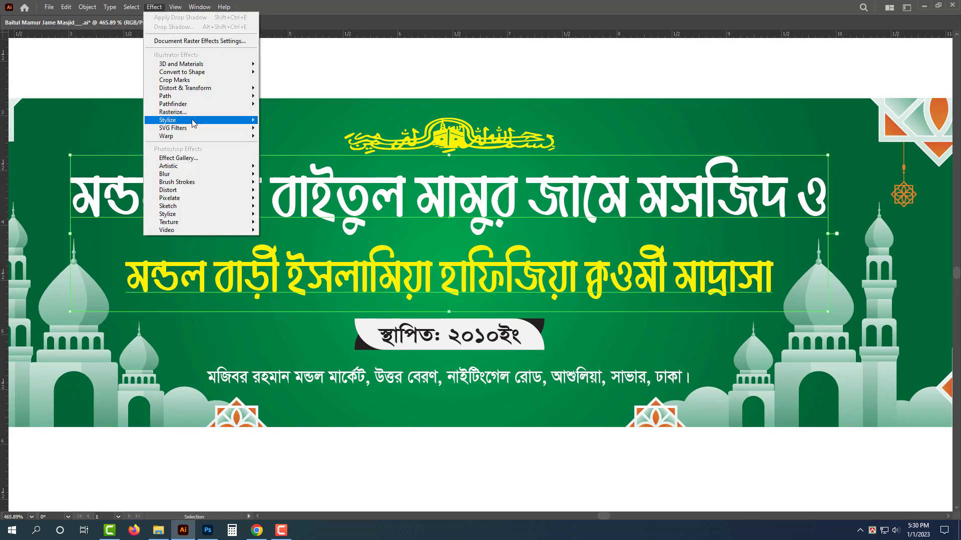
mouse_move(194, 123)
left_click(282, 123)
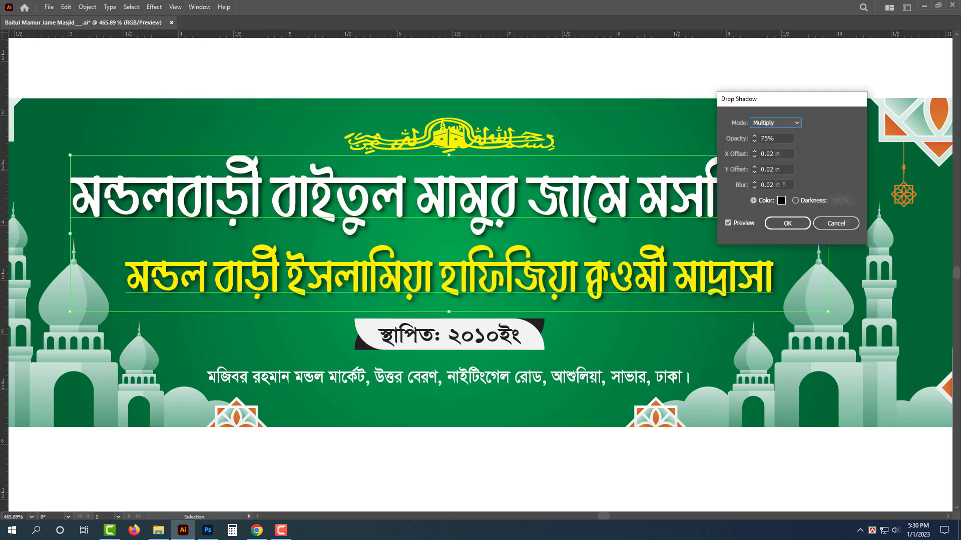
left_click(787, 223)
left_click(640, 96)
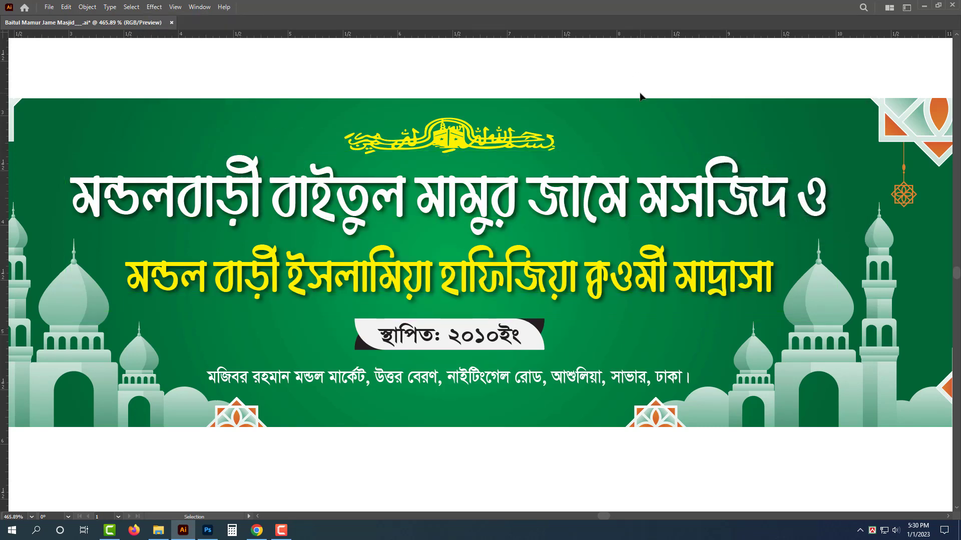
- Copy the established-year text below the banner, change the copy to "ফাইল ডিভডিও ডেক্সে" and enlarge it
scroll(607, 92, "down", 5)
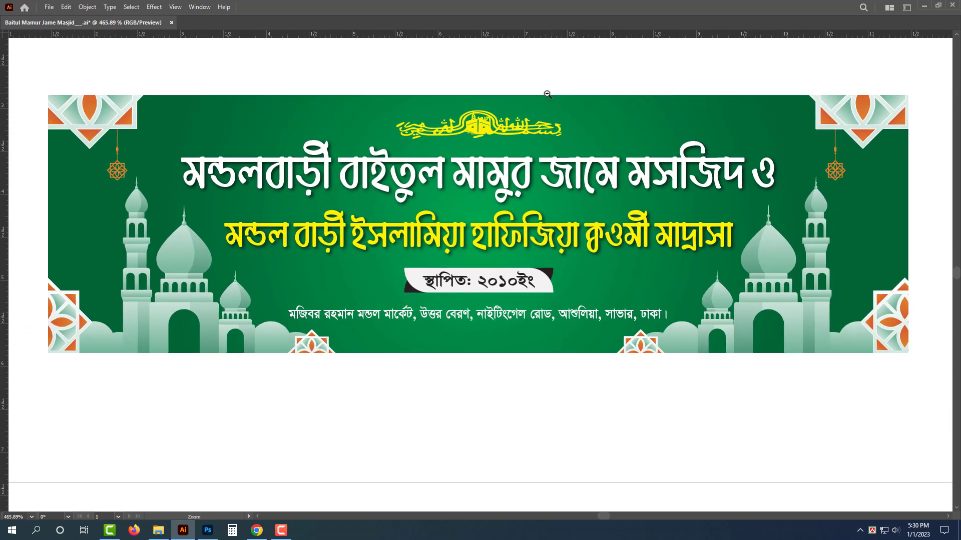
left_click_drag(576, 89, 539, 98)
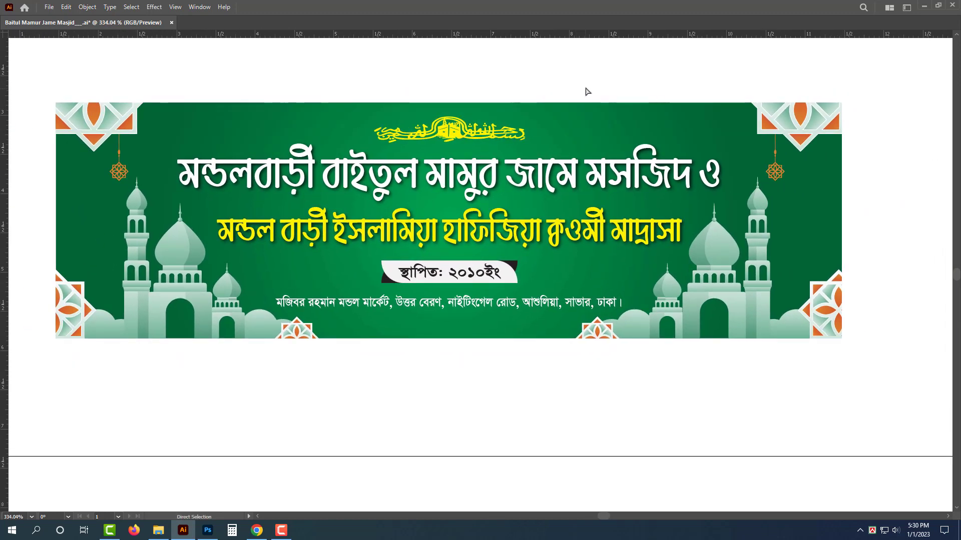
left_click_drag(479, 275, 476, 391)
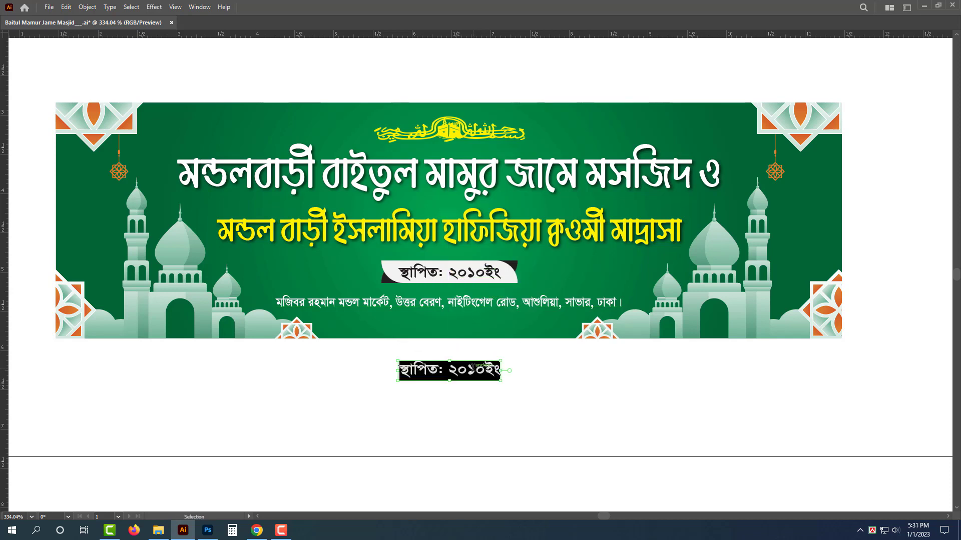
double_click(473, 368)
type("ফাইল")
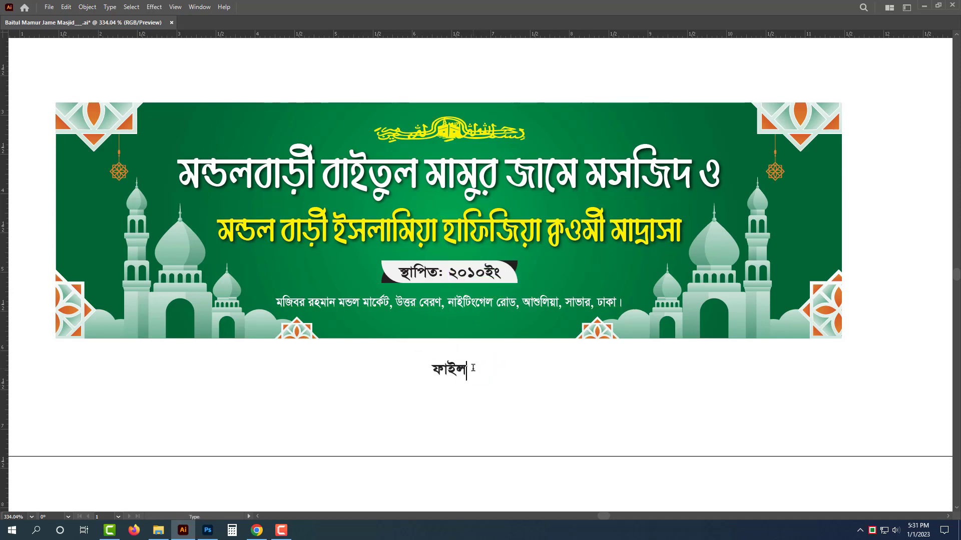
type(" ডিভডিও")
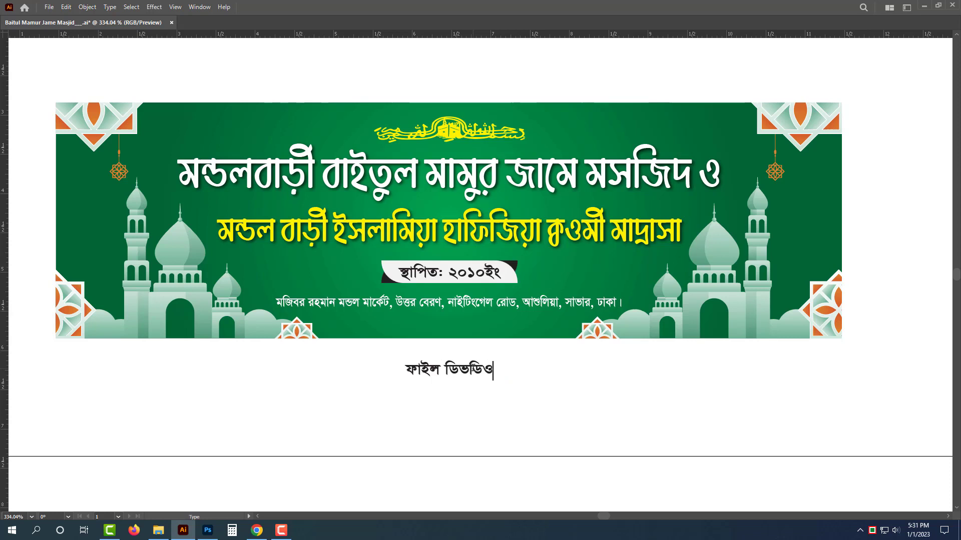
type(" ডেক্সে")
key("Escape")
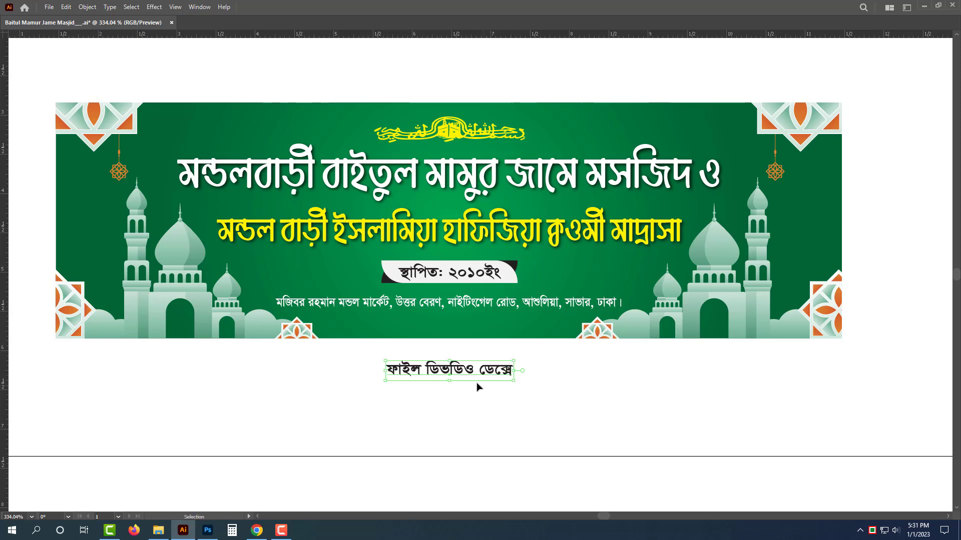
left_click_drag(450, 383, 453, 400)
left_click(592, 428)
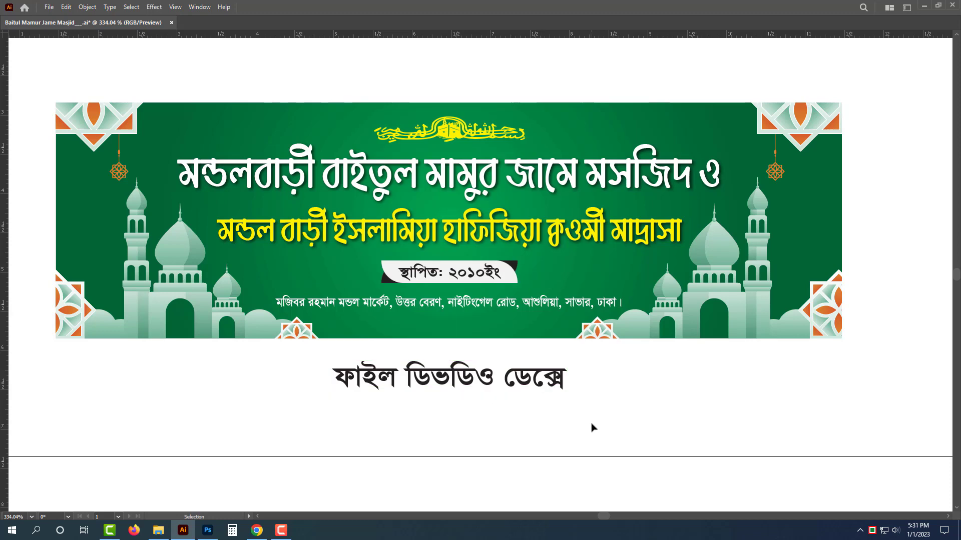
- Delete the "ফাইল ডিভডিও ডেক্সে" text below the banner and save the document
scroll(550, 423, "down", 1)
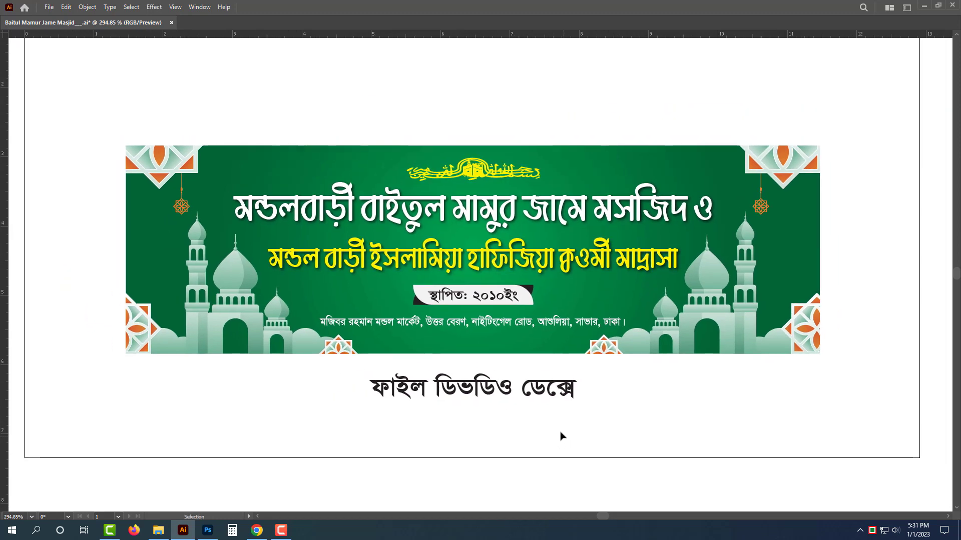
left_click(541, 394)
key("Delete")
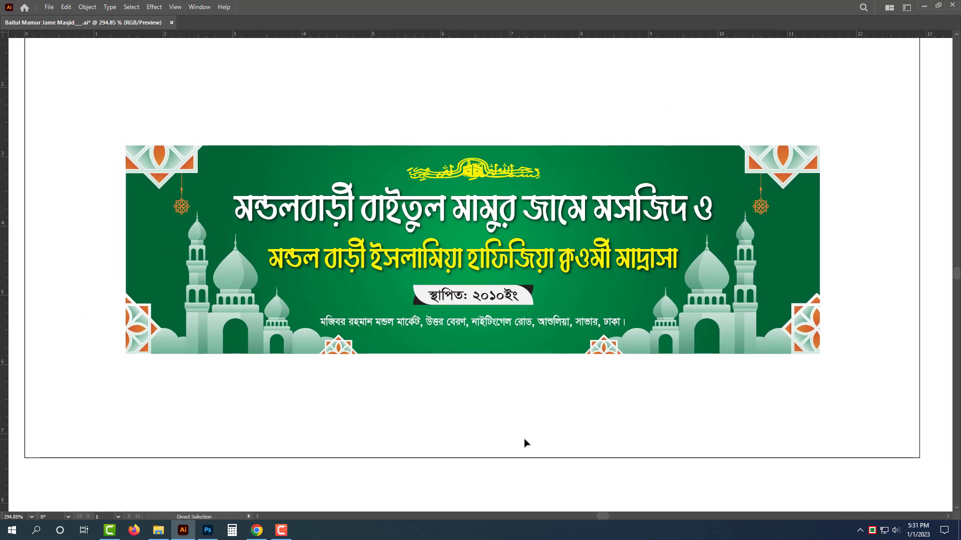
key("ctrl+s")
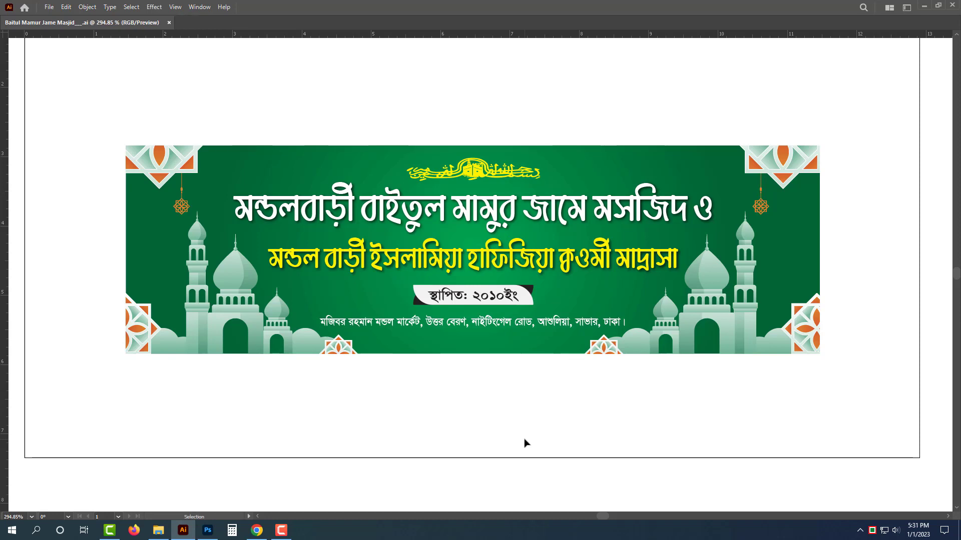